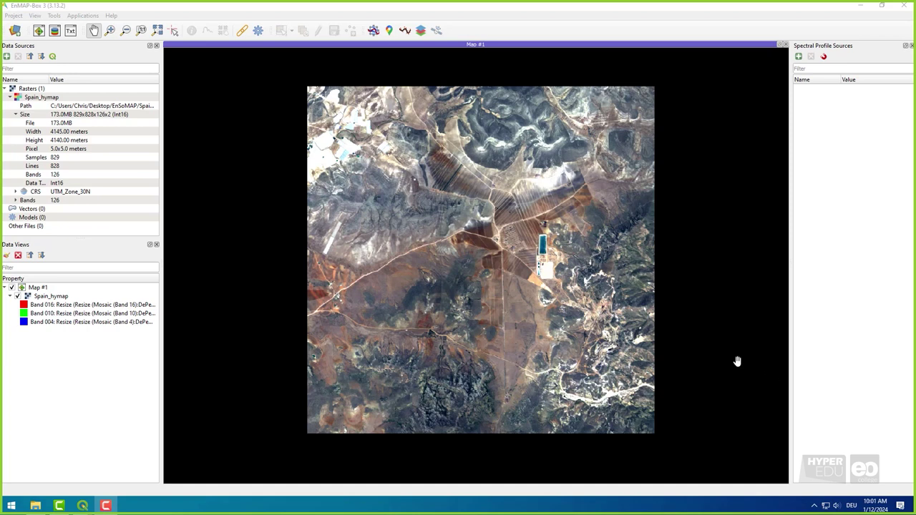
Launch EnSoMAP 2.0 from Soil Applications and display its Masking tab.
left_click(81, 19)
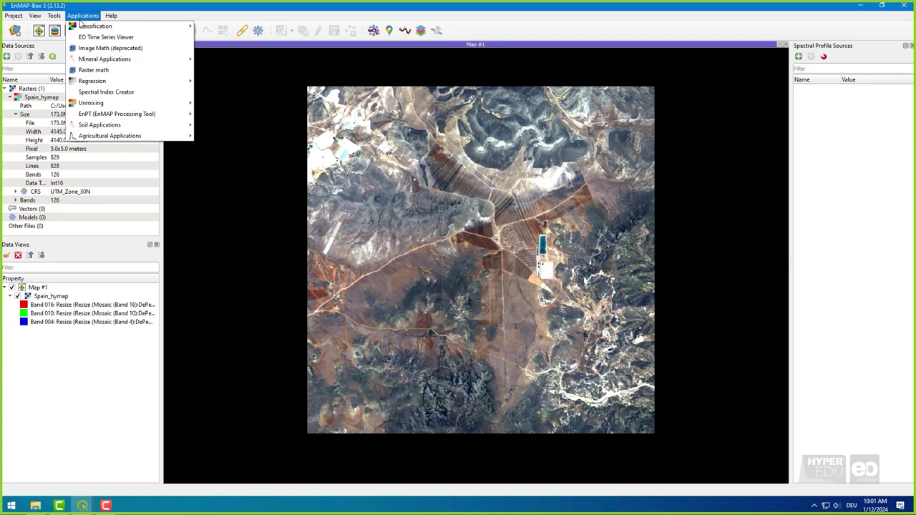
mouse_move(141, 128)
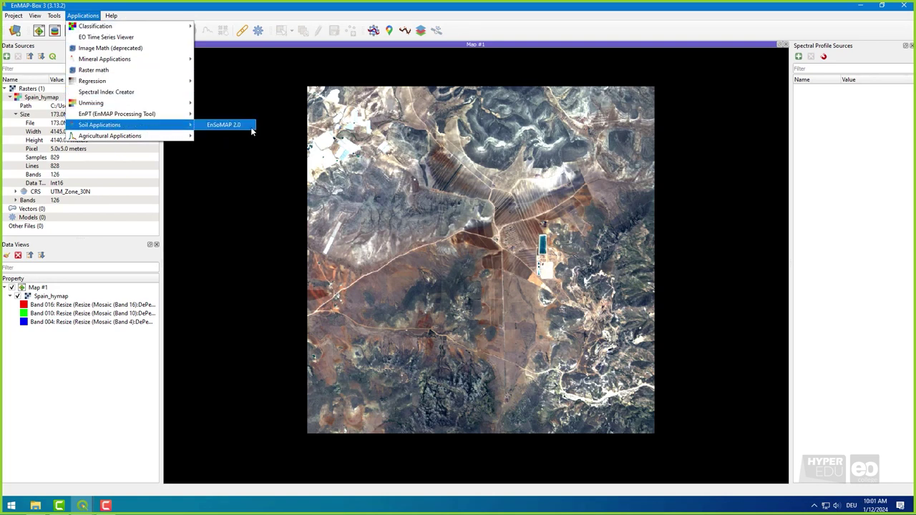
left_click(223, 125)
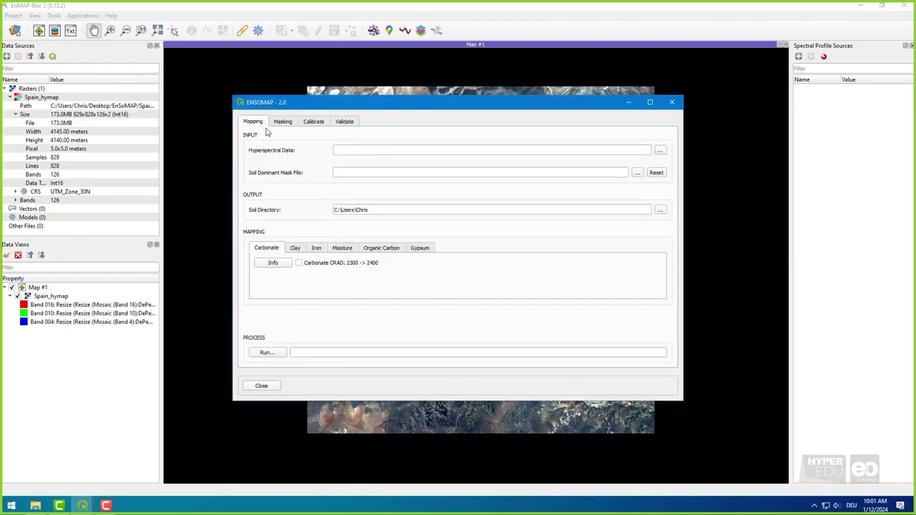
left_click(283, 122)
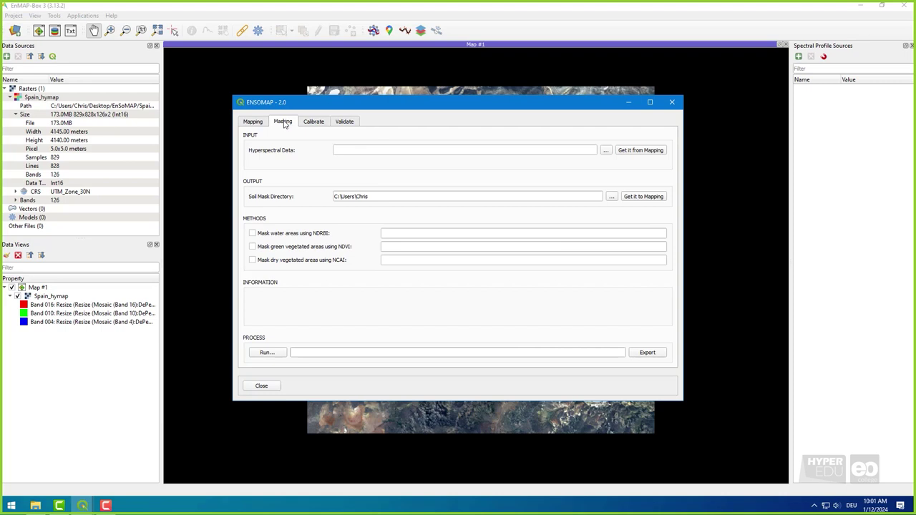
Set Desktop\EnSoMAP\Spain_hymap.bsq as the Hyperspectral Data input.
left_click(605, 150)
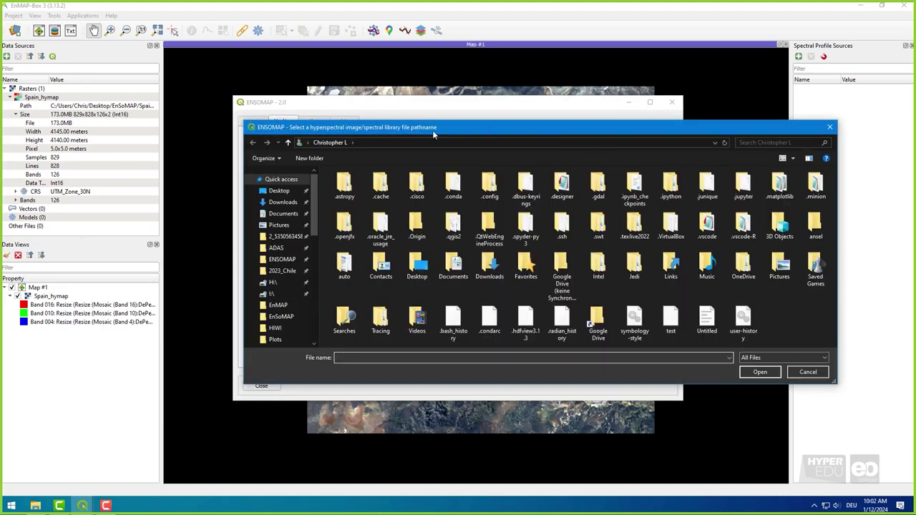
left_click(278, 192)
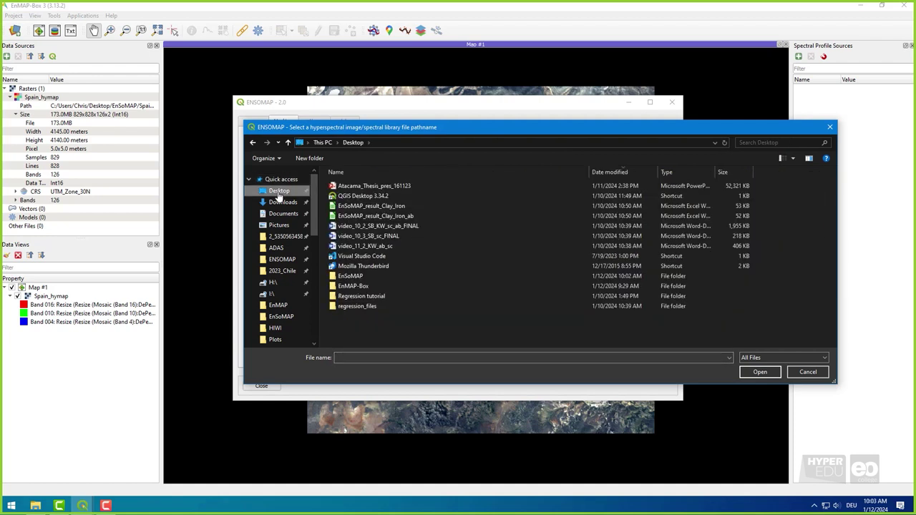
double_click(363, 277)
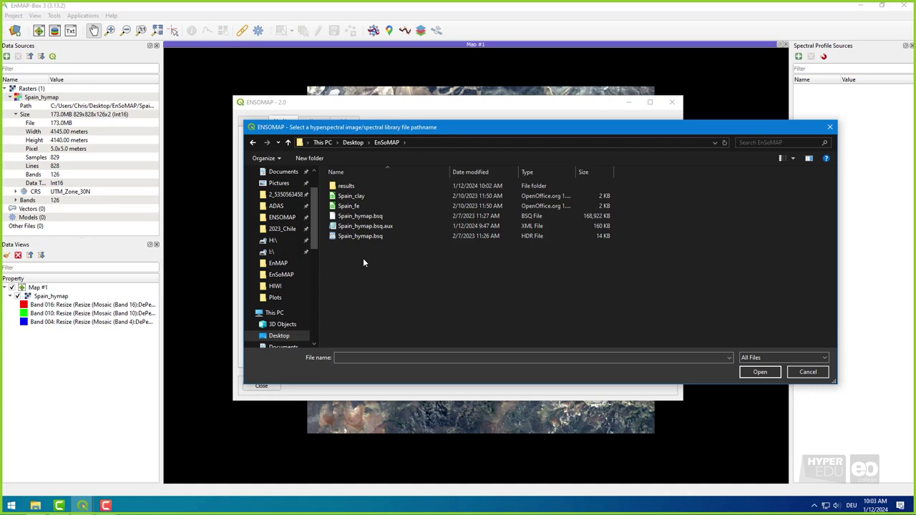
left_click(392, 216)
left_click(759, 372)
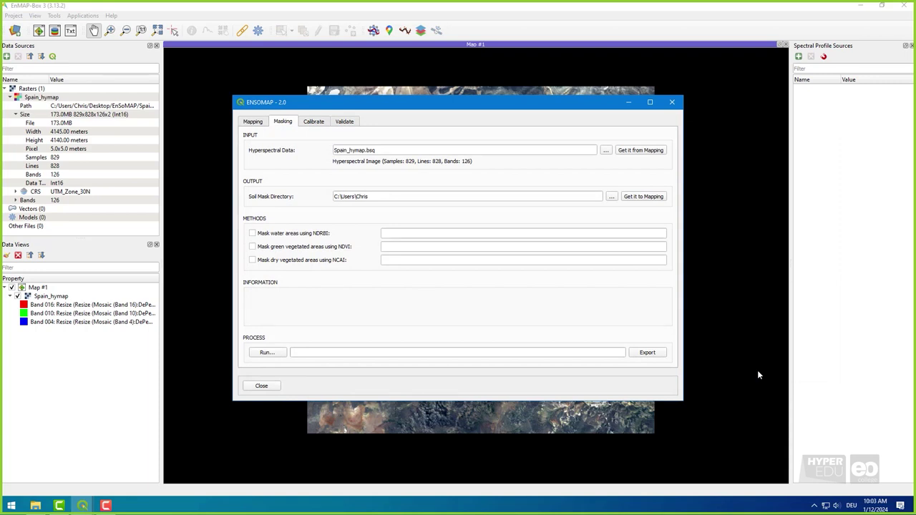
Choose Desktop\EnSoMAP\results as the Soil Mask Directory.
left_click(611, 197)
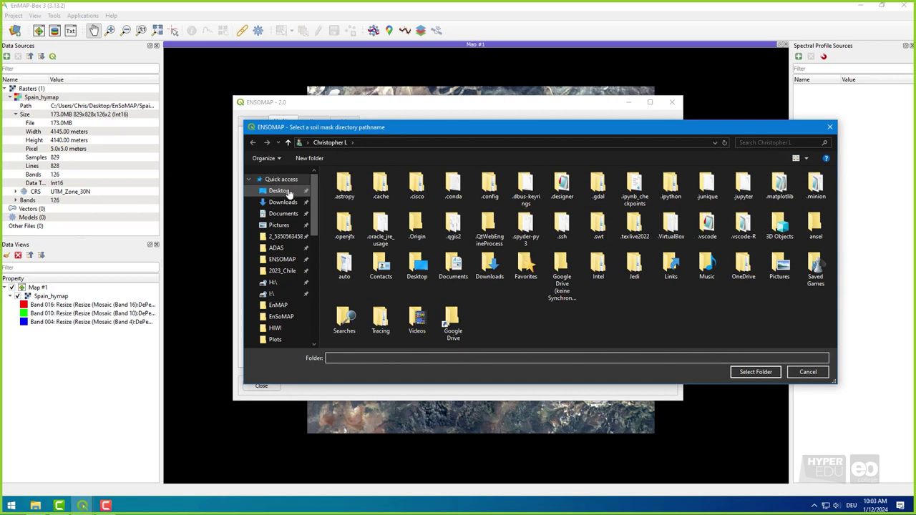
left_click(287, 192)
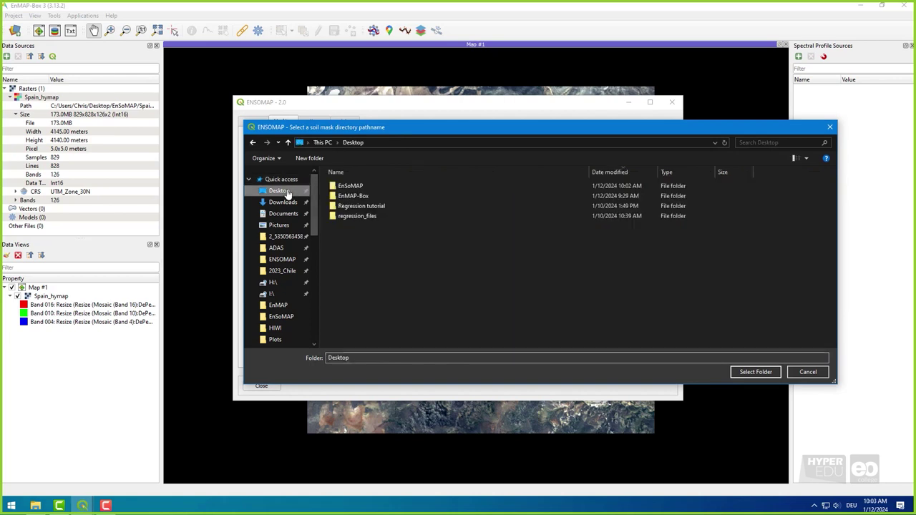
double_click(352, 185)
double_click(343, 188)
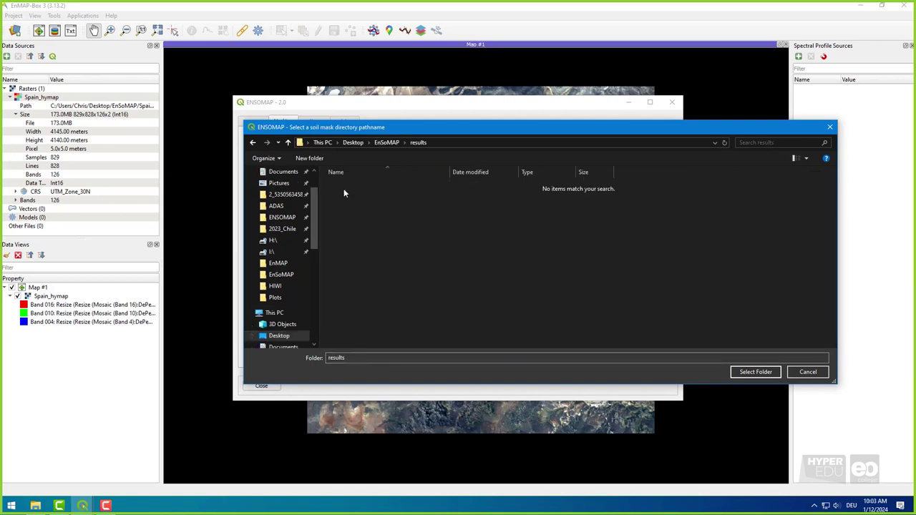
left_click(755, 372)
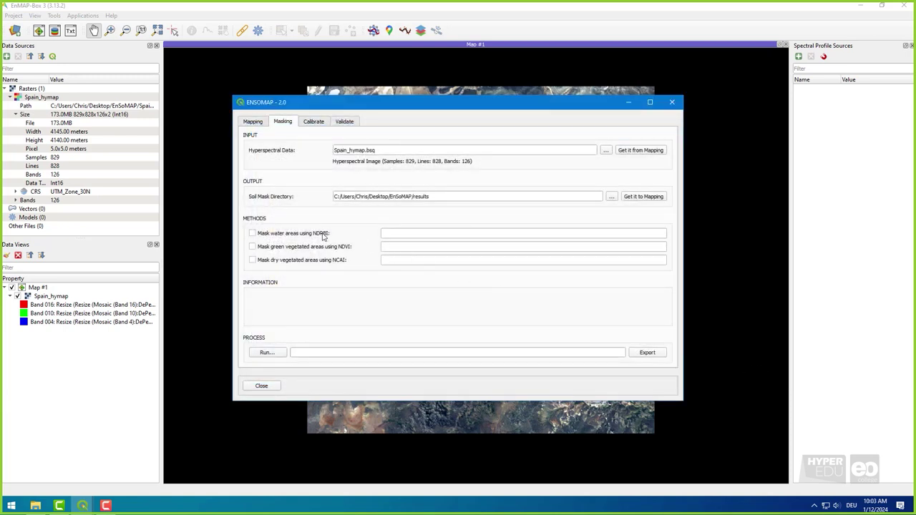
Enable the NDRBI, NDVI and NCAI masks and run the soil masking to 100%.
left_click(314, 236)
left_click(290, 247)
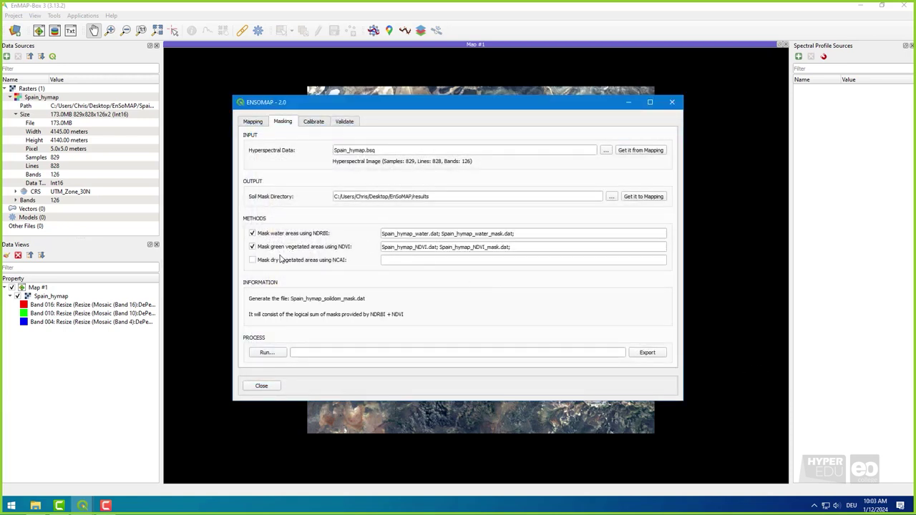
left_click(278, 264)
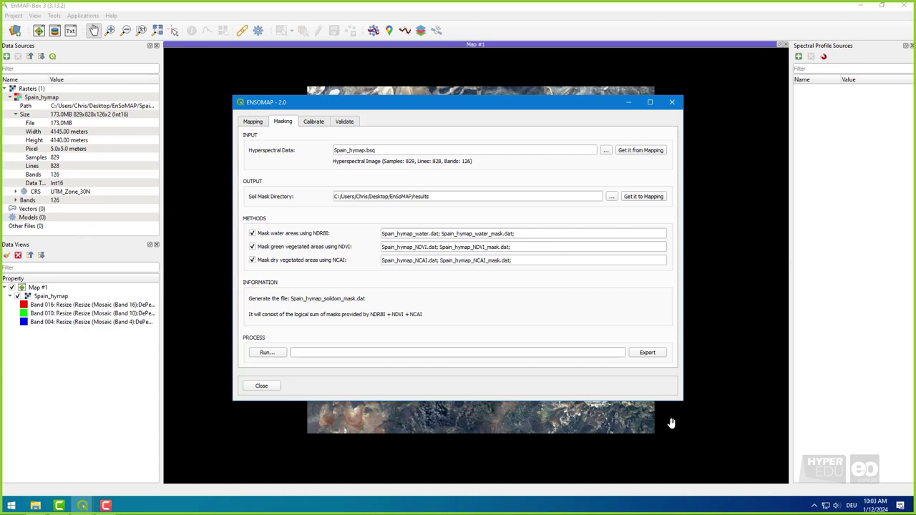
left_click(274, 357)
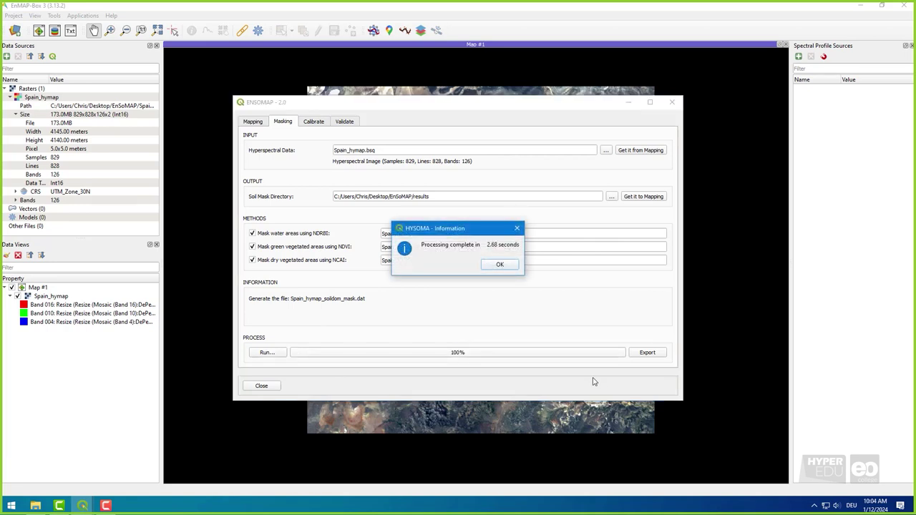
Dismiss the completion message, close EnSoMAP, and open the results folder in File Explorer.
left_click(496, 264)
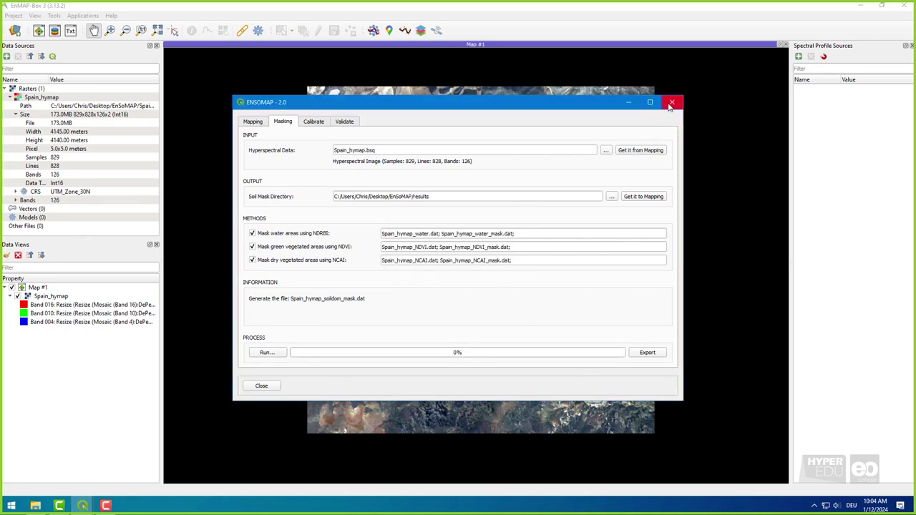
left_click(670, 103)
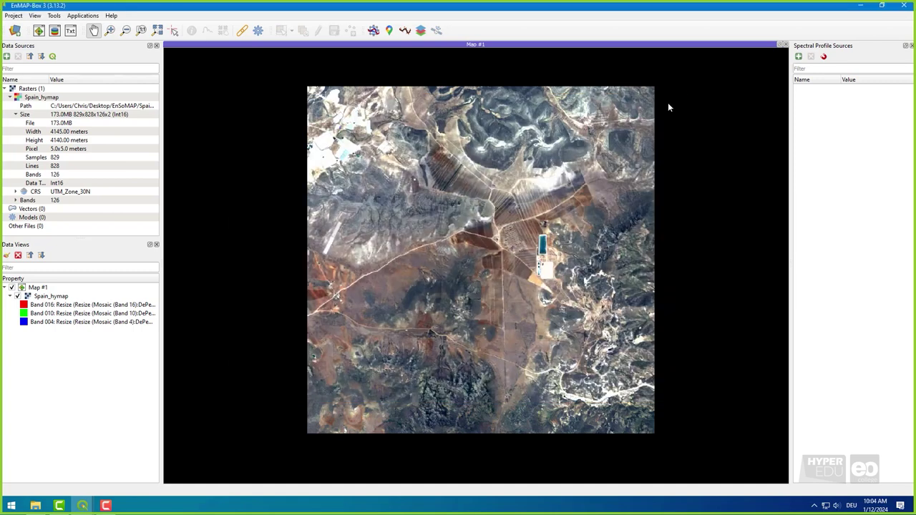
left_click(36, 506)
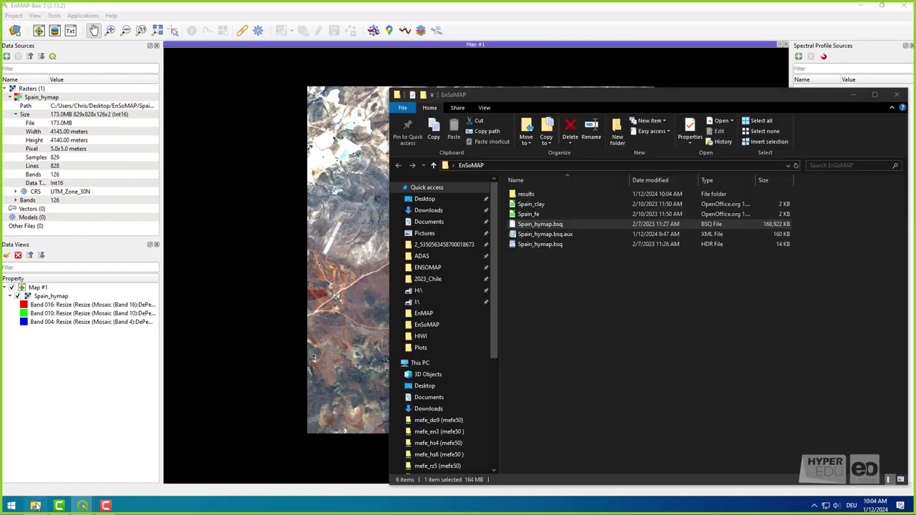
double_click(539, 194)
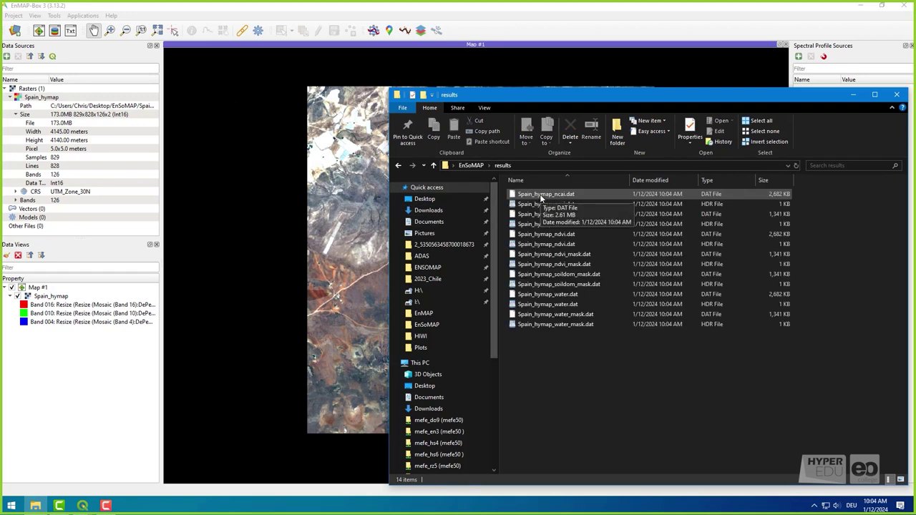
Drag the seven result .dat files, from ncai to water, into EnMAP-Box Data Sources.
left_click(540, 194)
left_click(540, 214, "ctrl")
left_click(540, 234, "ctrl")
left_click(538, 254, "ctrl")
left_click(537, 274, "ctrl")
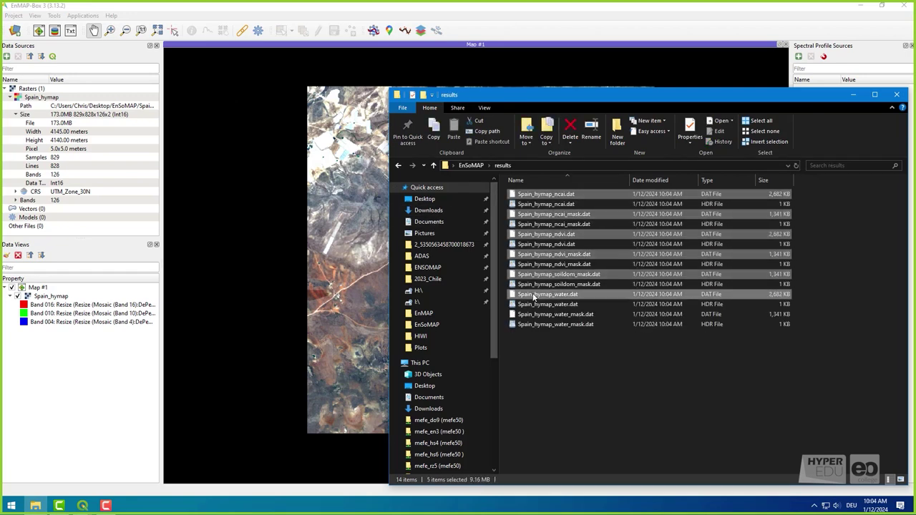
left_click(537, 314, "ctrl")
left_click_drag(536, 314, 33, 96)
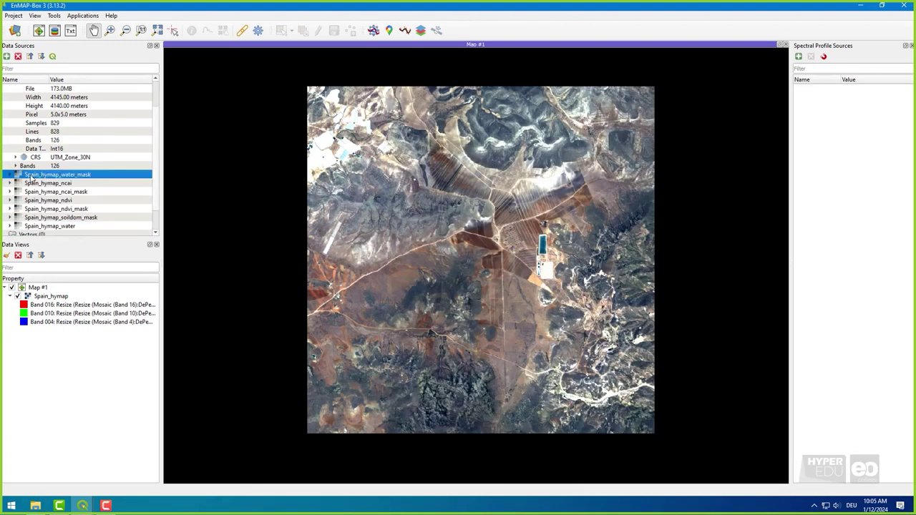
Open water_mask, ncai and ncai_mask each in a new map with default colors.
right_click(32, 178)
mouse_move(87, 215)
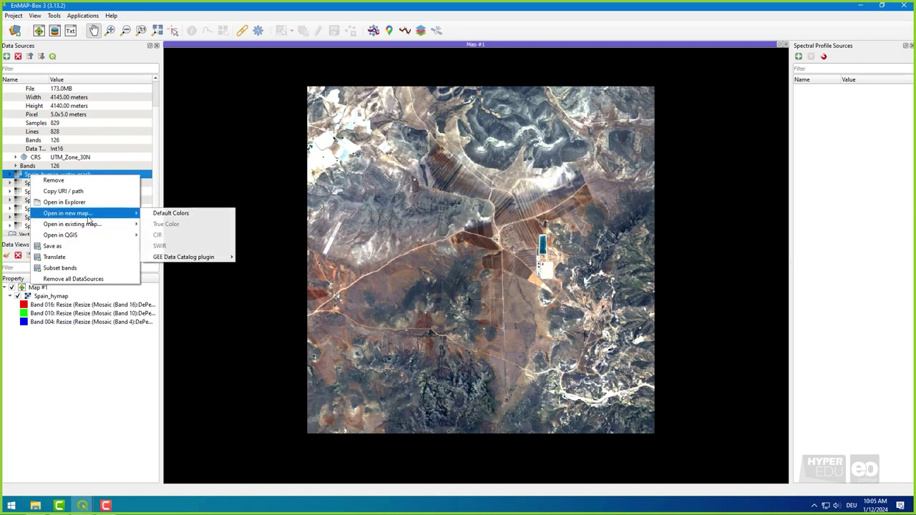
left_click(164, 214)
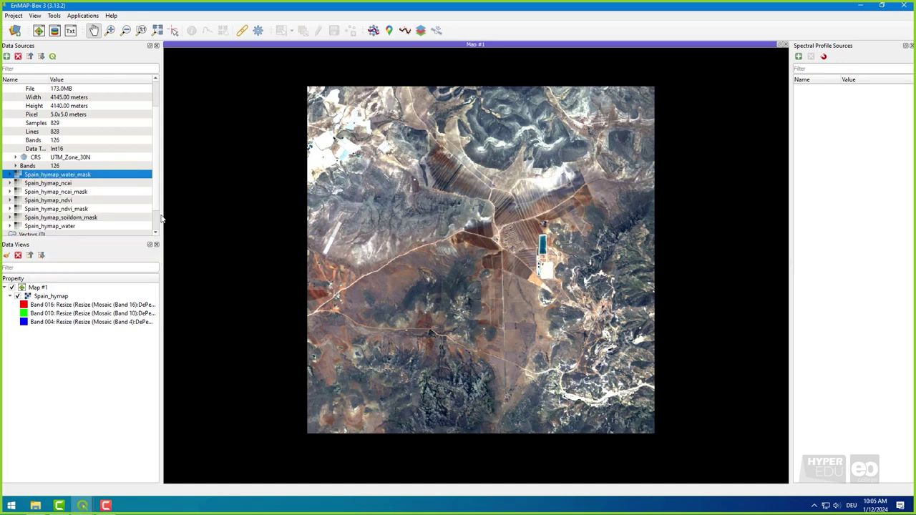
right_click(52, 185)
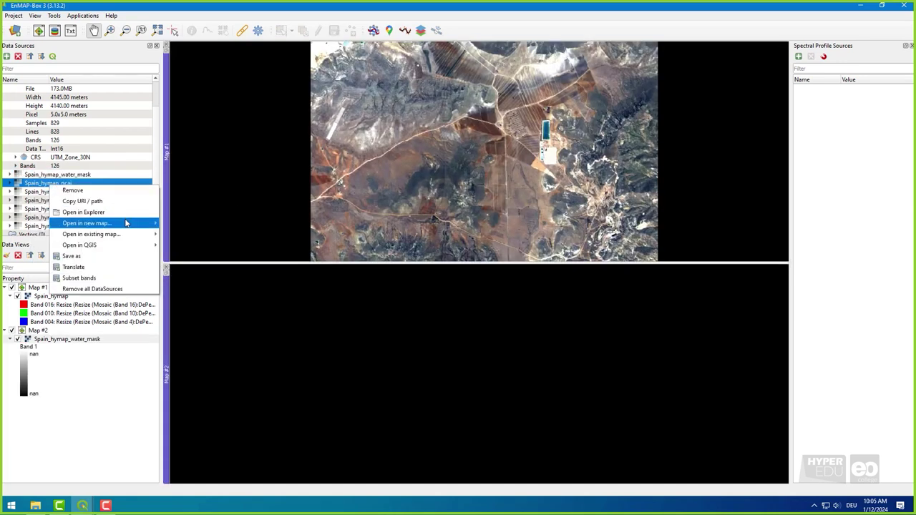
mouse_move(126, 223)
left_click(172, 223)
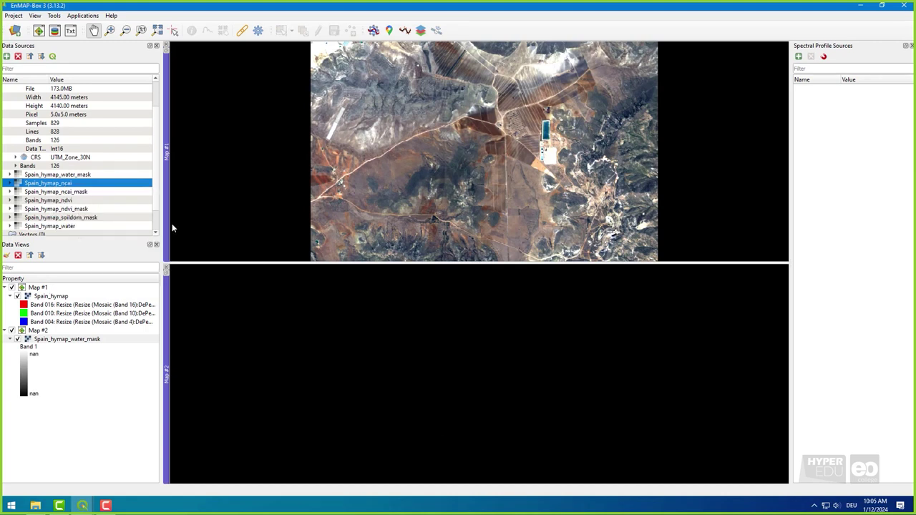
right_click(84, 193)
mouse_move(143, 231)
left_click(215, 231)
Open ndvi, ndvi_mask, soildom_mask and water each in a new map with default colors.
right_click(62, 201)
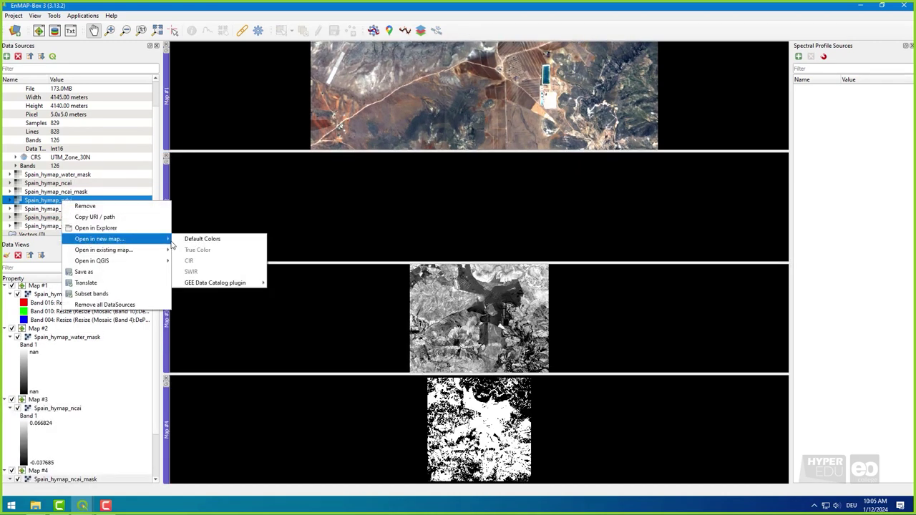
left_click(185, 239)
right_click(66, 209)
mouse_move(129, 246)
left_click(197, 247)
right_click(76, 216)
left_click(200, 253)
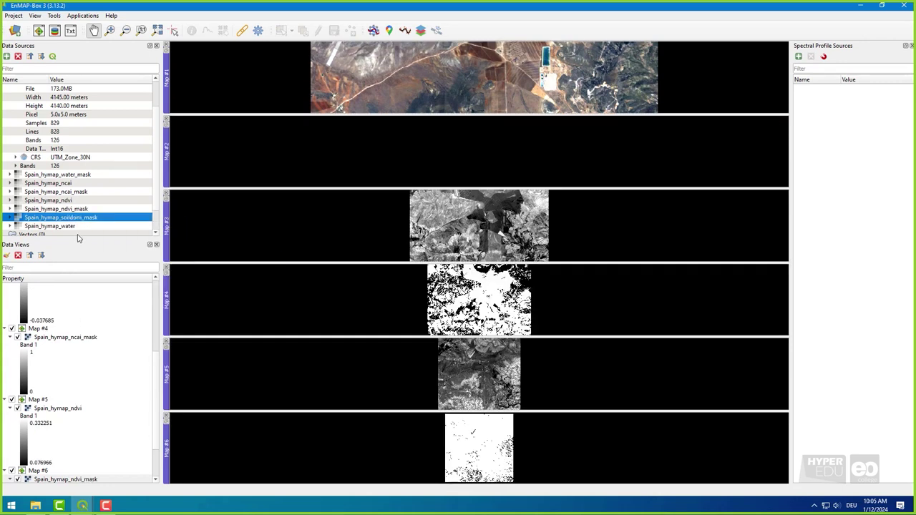
right_click(71, 225)
left_click(200, 260)
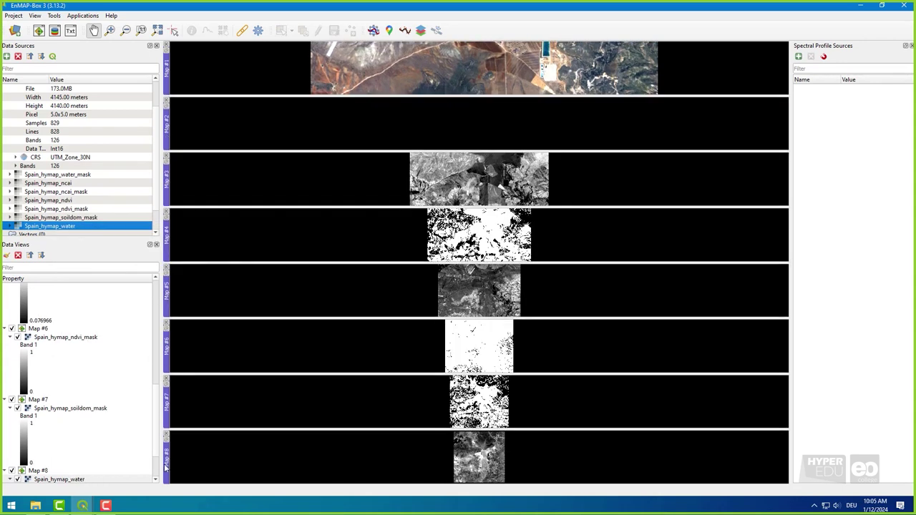
Arrange the map docks in two columns: Map #7 beside #1, #3 beside #2, #5 beside #4, #8 beside #6.
left_click_drag(168, 468, 782, 61)
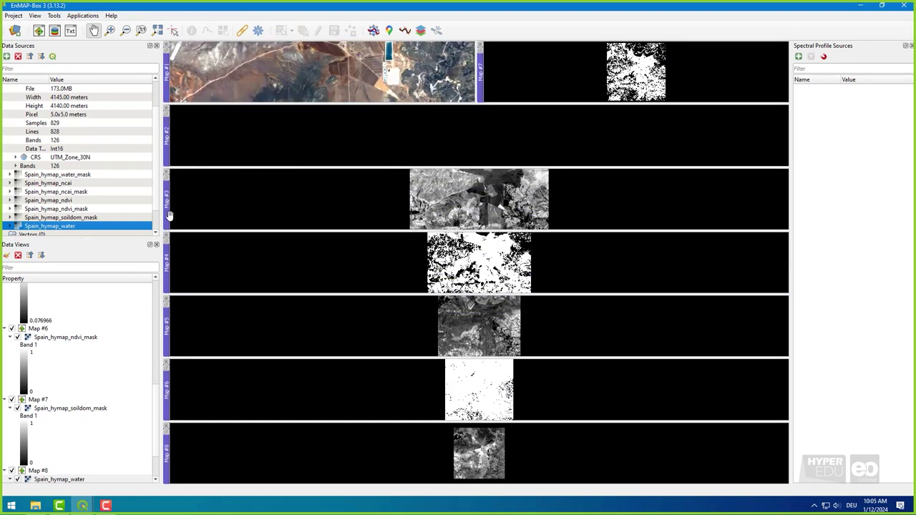
left_click_drag(167, 214, 779, 130)
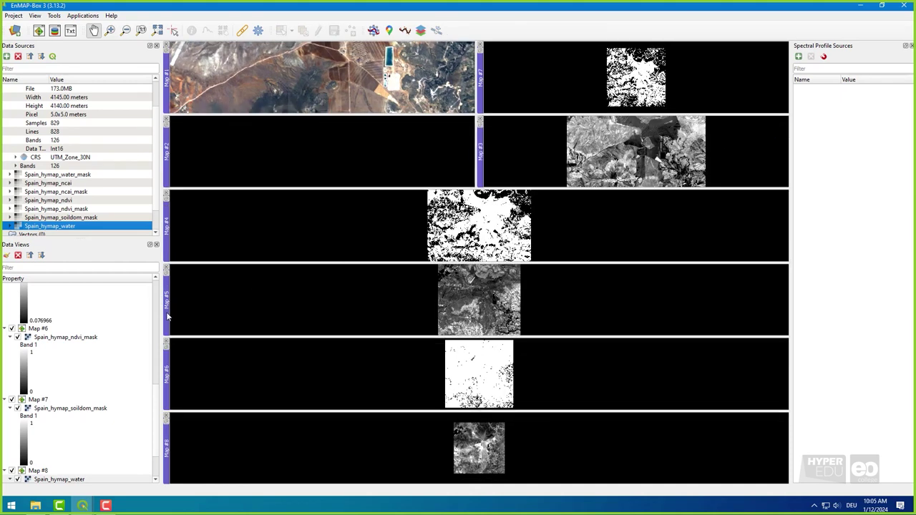
left_click_drag(166, 316, 776, 227)
left_click_drag(167, 440, 778, 356)
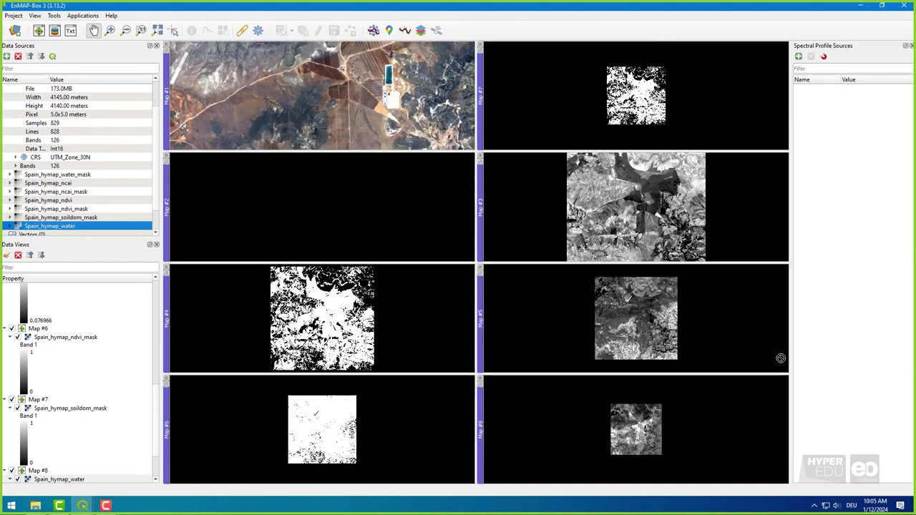
Link center and scale across all canvases in Map Linking, then focus Map #2.
left_click(246, 35)
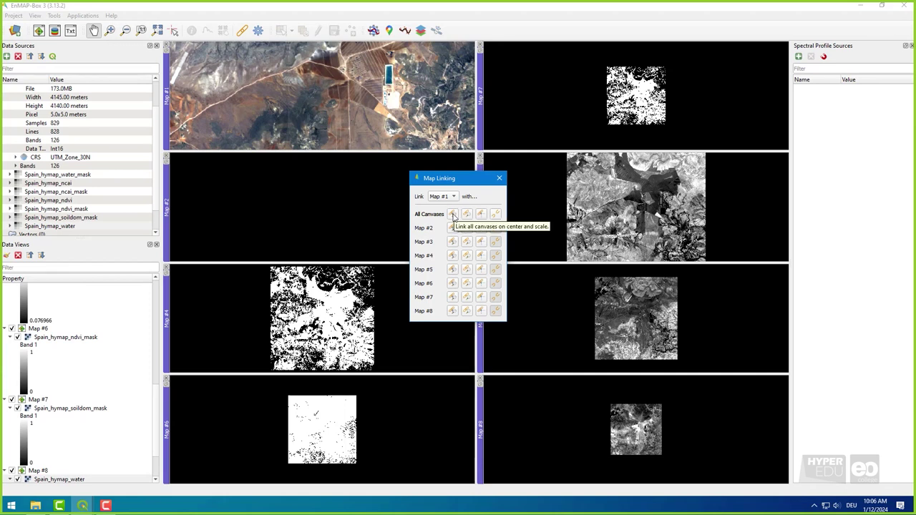
left_click(452, 215)
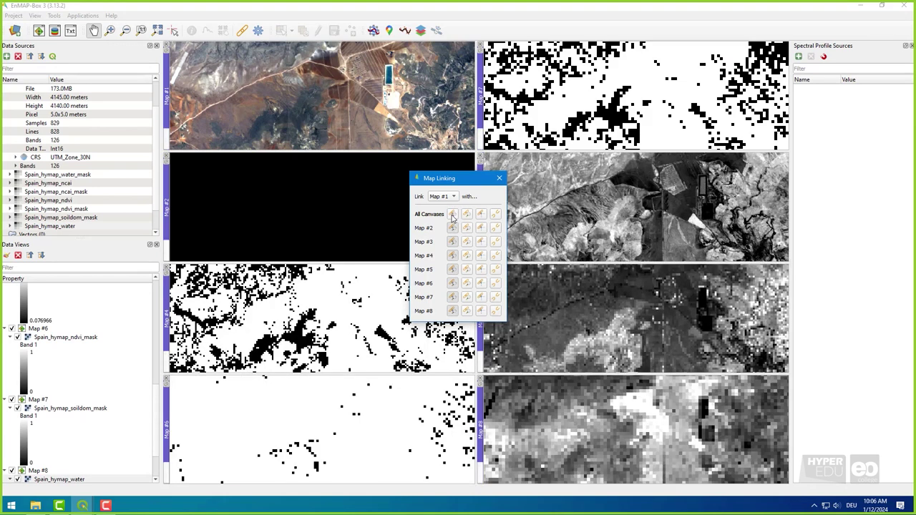
left_click(499, 179)
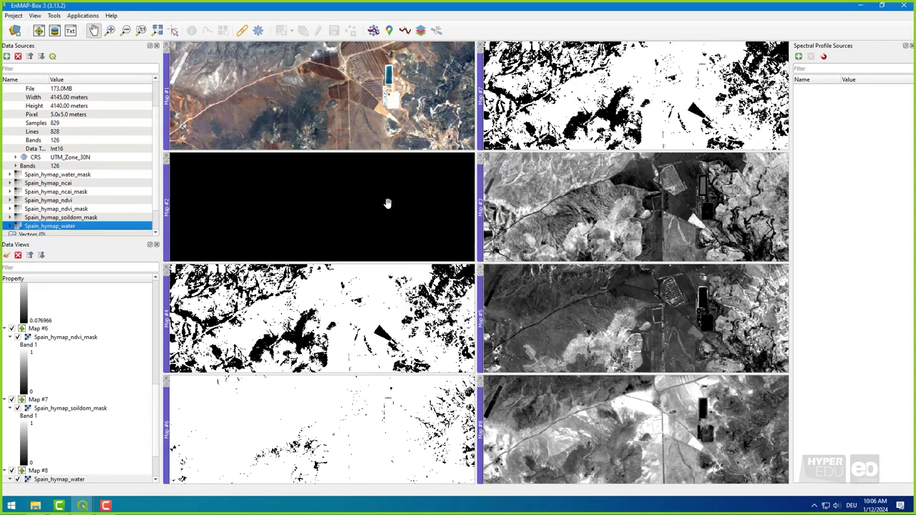
left_click(314, 211)
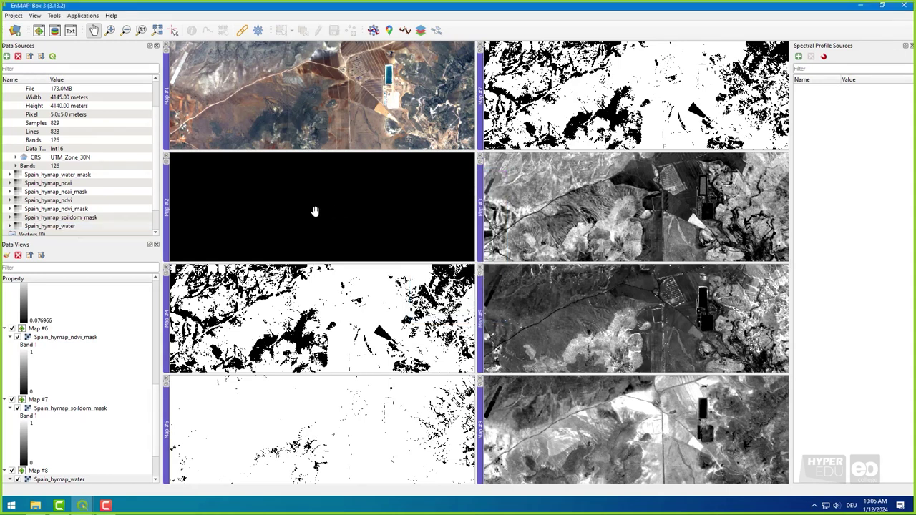
Recentre the linked maps from Map #2 on the full Spain_hymap extent.
left_click(345, 235)
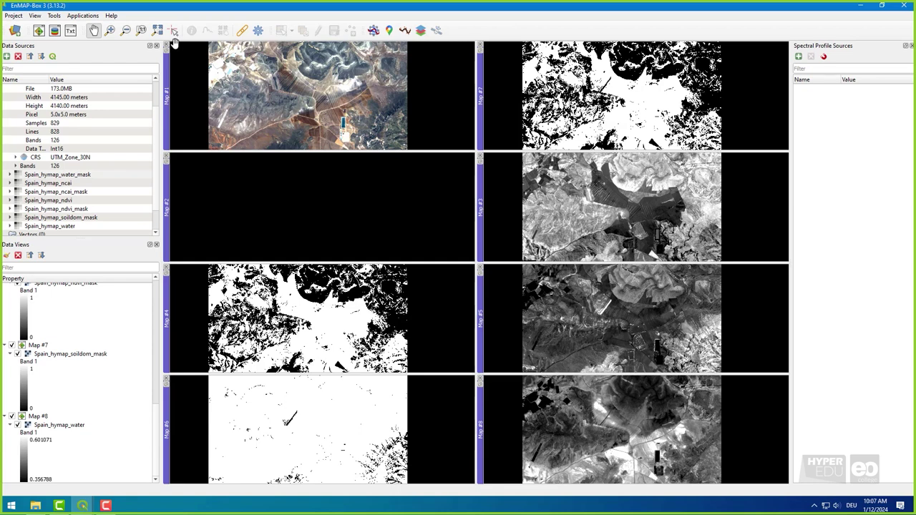
Turn on Identify cursor location values and read pixel values at two spots in Map #7.
left_click(173, 31)
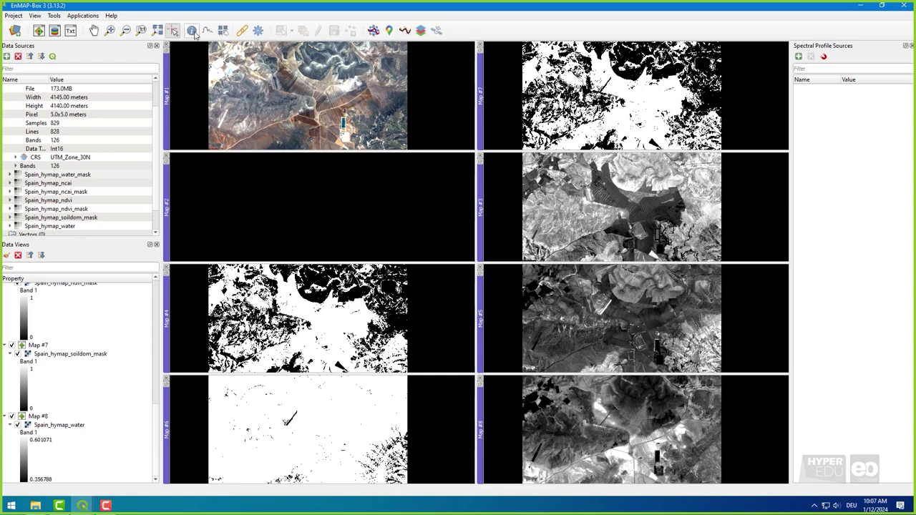
left_click(193, 32)
left_click(630, 111)
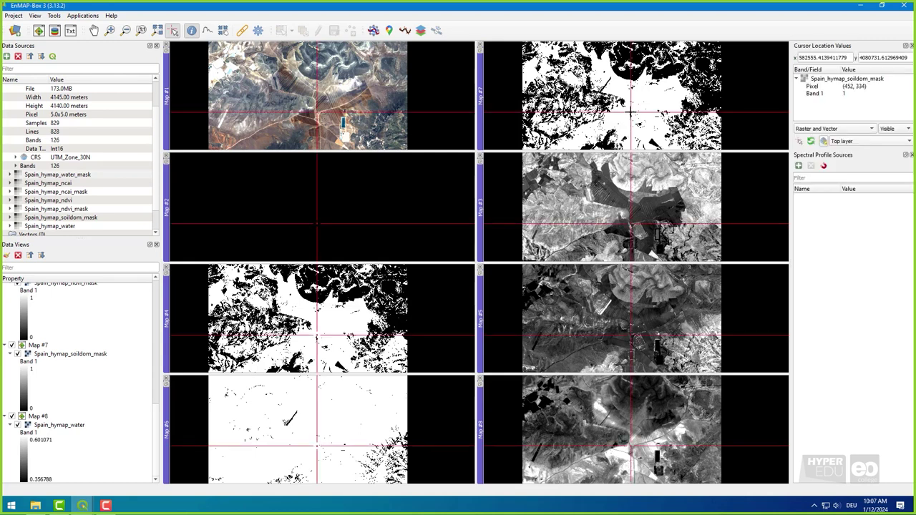
left_click(653, 93)
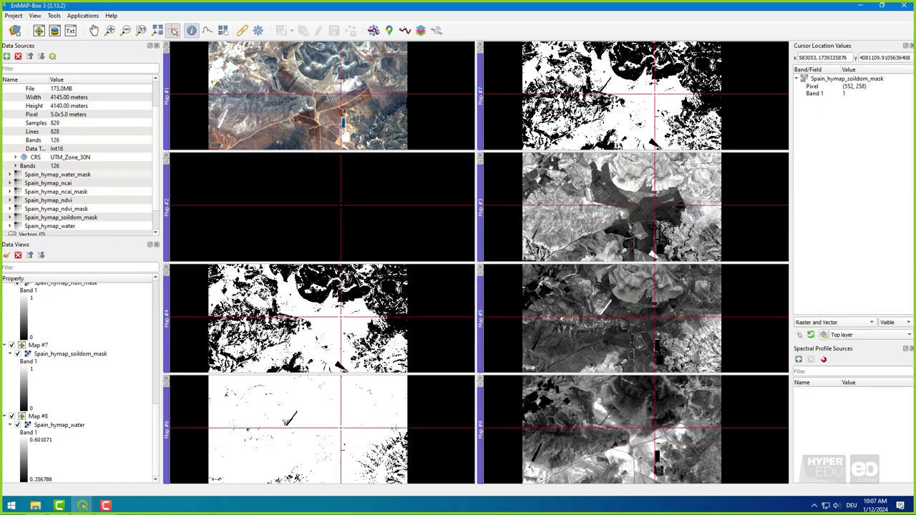
Read Spain_hymap band values in Map #1 and soil dominance mask values at several spots.
left_click(353, 104)
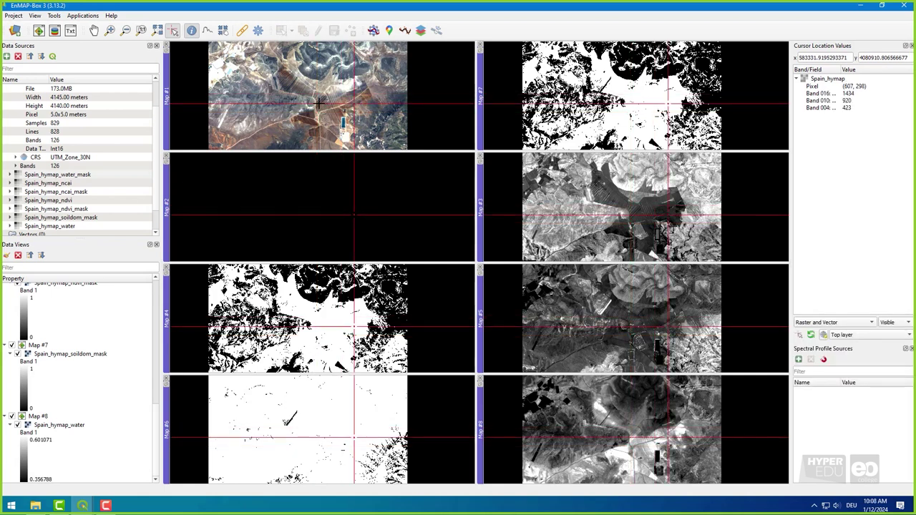
left_click(317, 103)
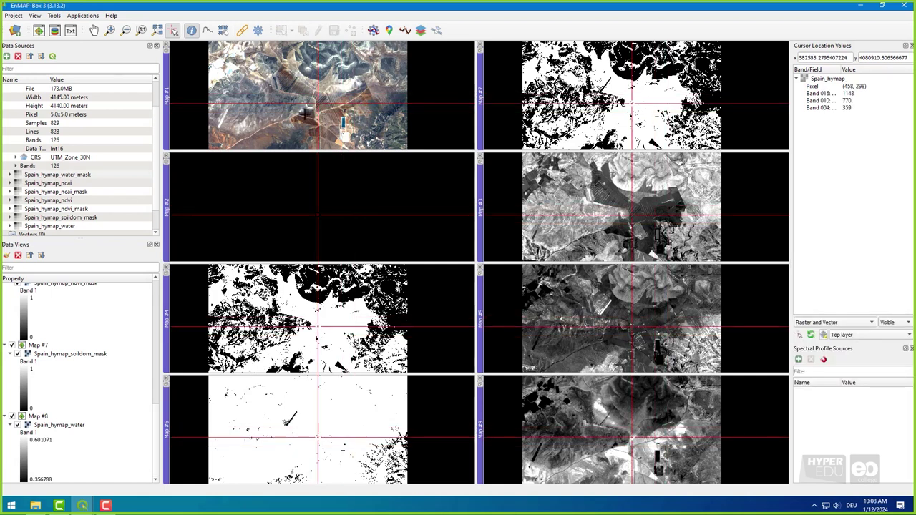
left_click(395, 431)
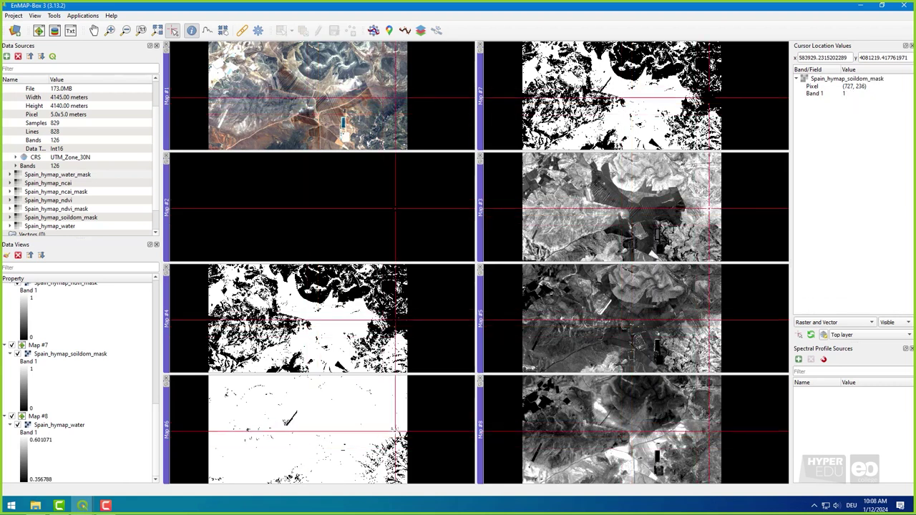
left_click(406, 432)
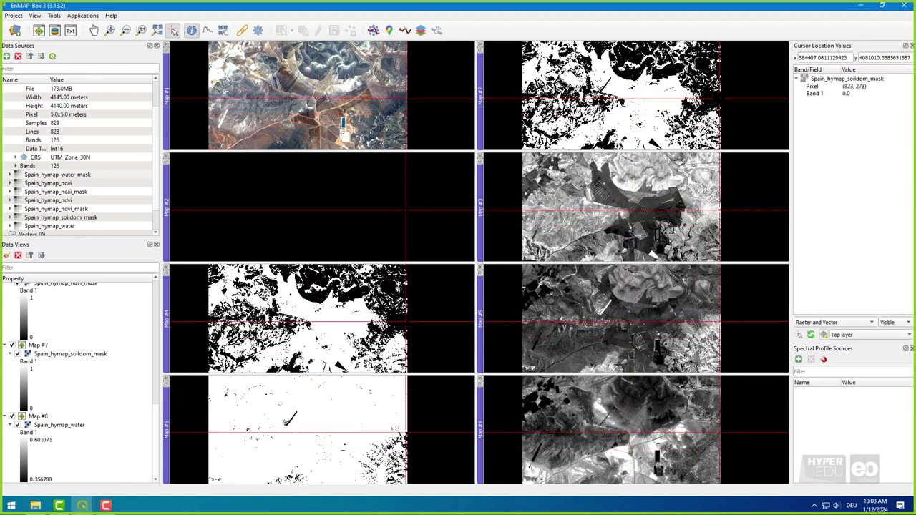
left_click(676, 104)
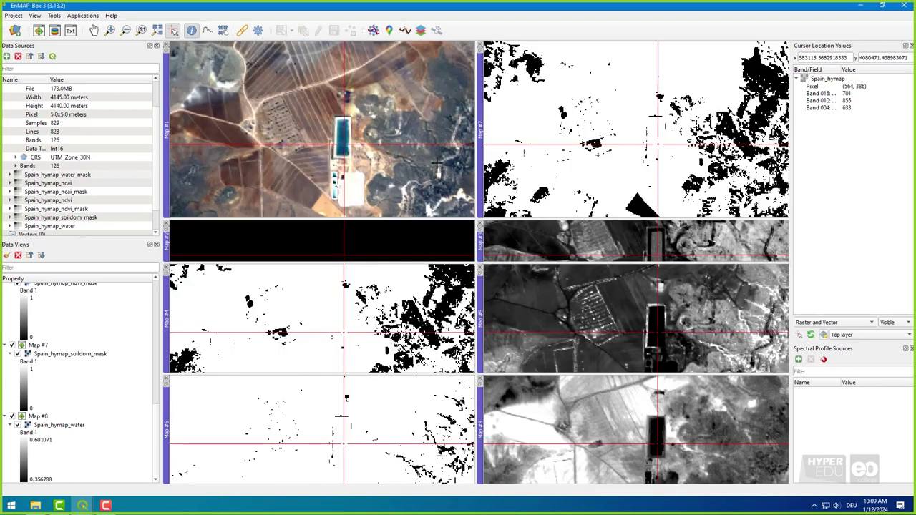
Pan to terrain east of the pond and read soil mask and Spain_hymap values there.
left_click_drag(435, 162, 279, 152)
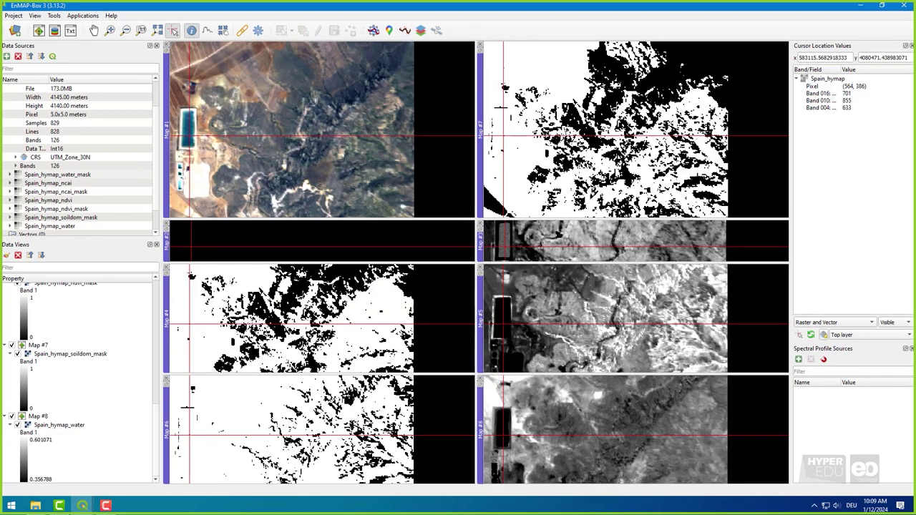
left_click(695, 178)
left_click(691, 170)
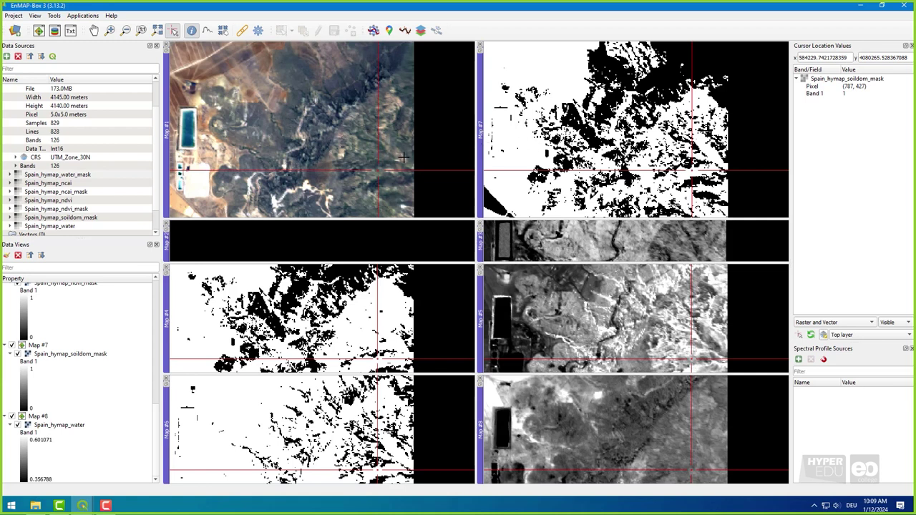
left_click(374, 164)
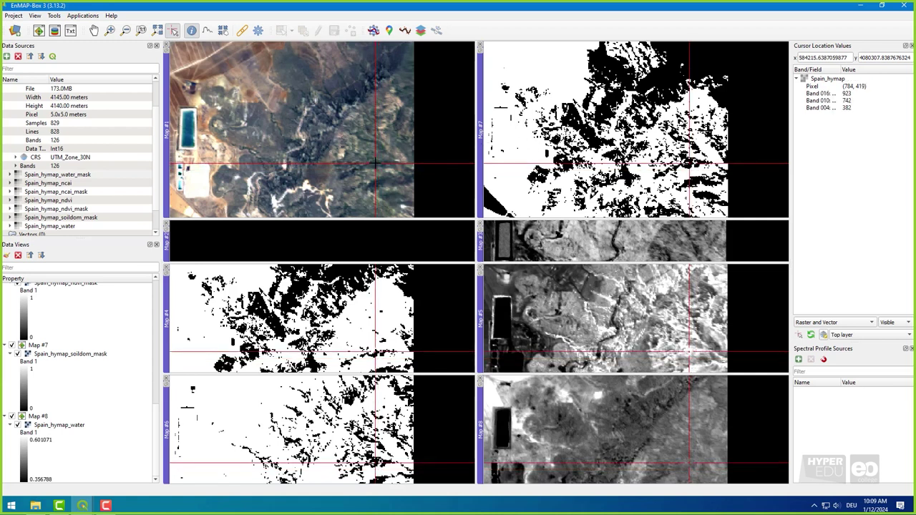
left_click(363, 153)
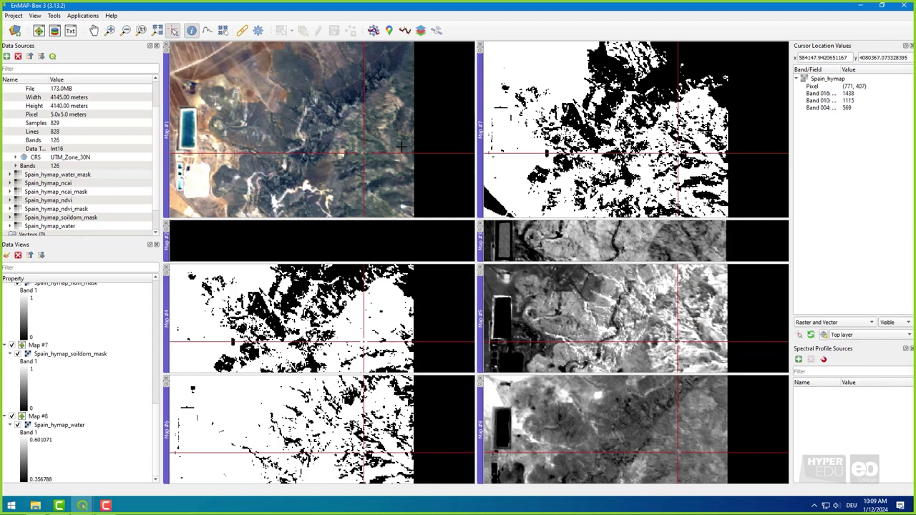
Centre the maps on the blue pond and read values at, below and right of it.
left_click_drag(400, 147, 464, 150)
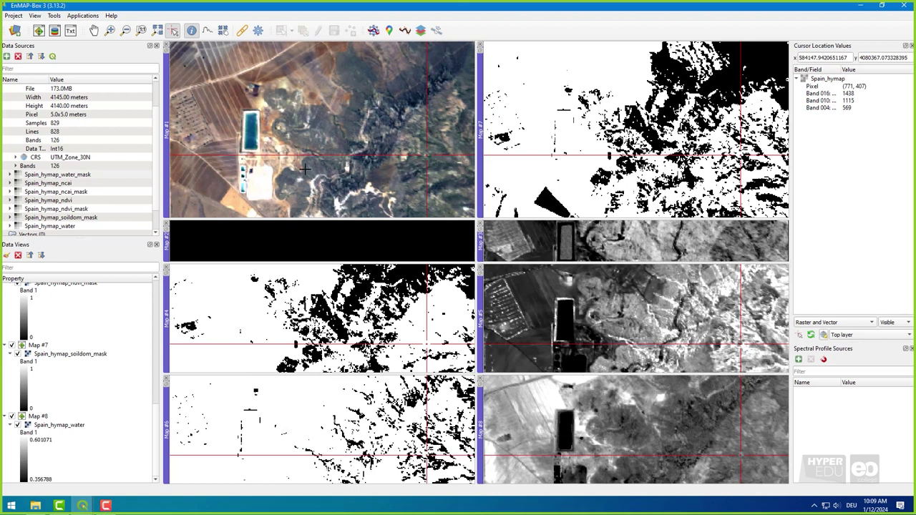
left_click_drag(226, 136, 307, 141)
left_click(334, 140)
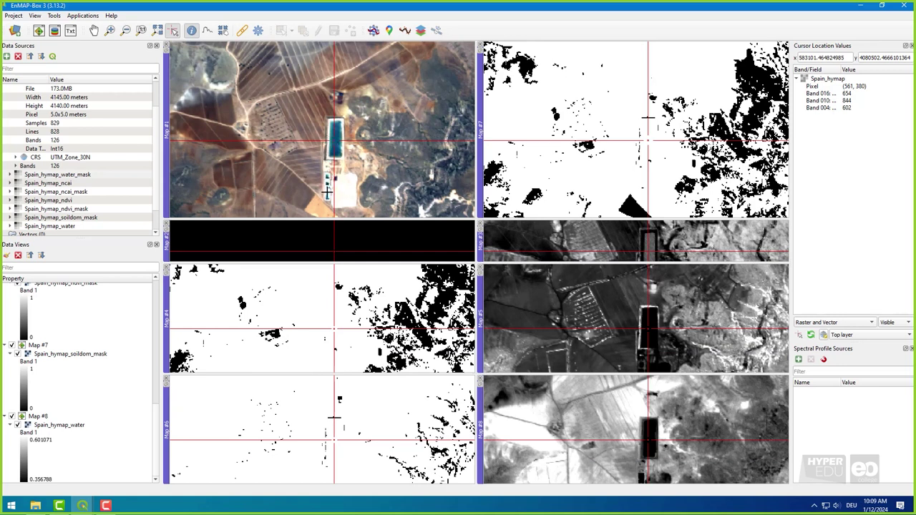
left_click(327, 191)
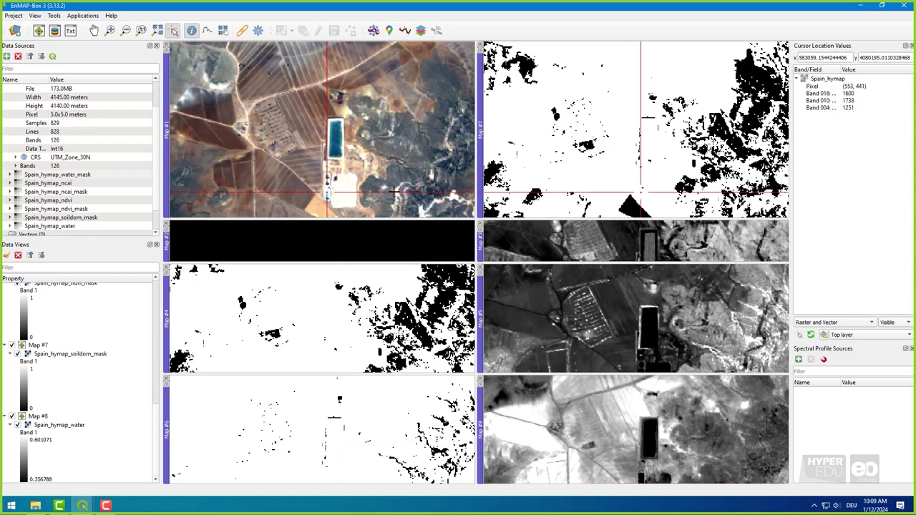
left_click(457, 202)
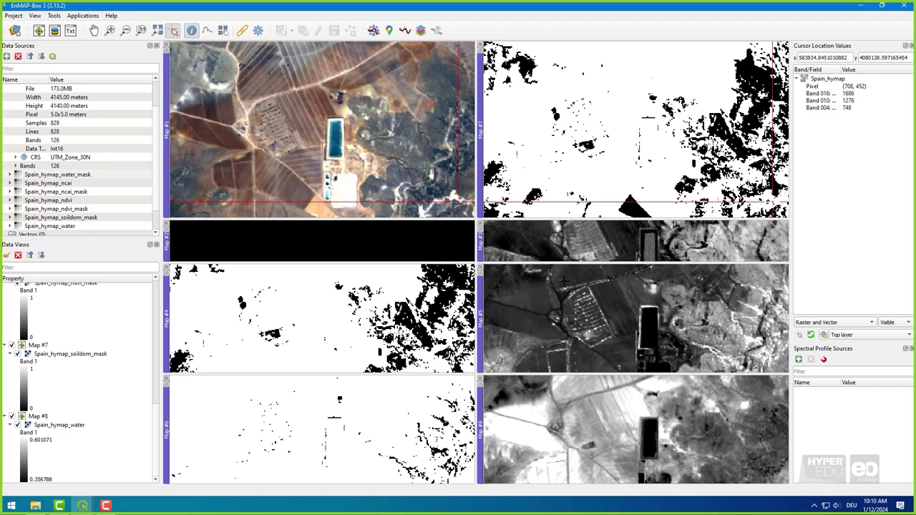
Relaunch EnSoMAP and set Spain_hymap.bsq as the hyperspectral data for mapping.
left_click(90, 16)
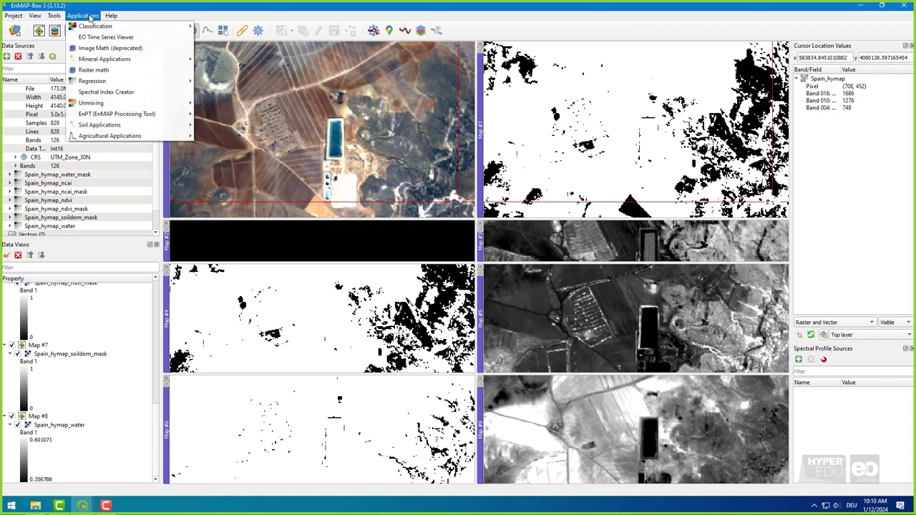
mouse_move(172, 126)
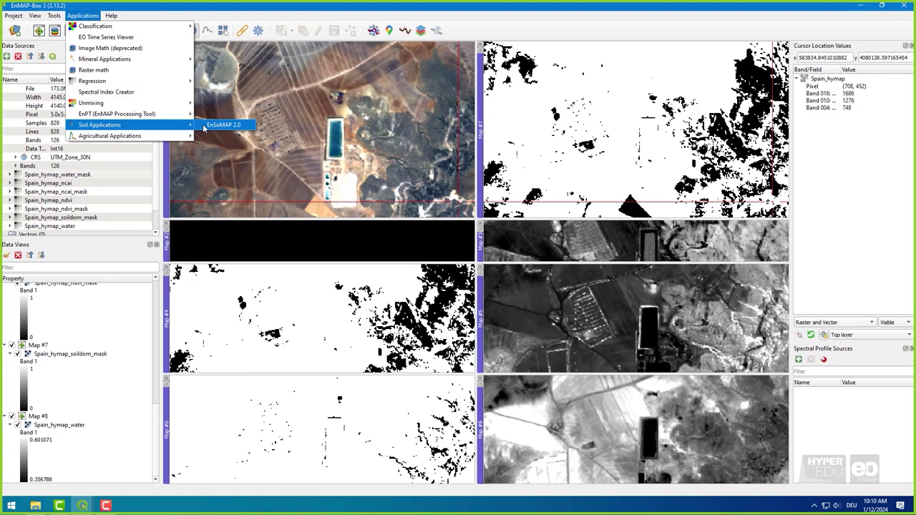
left_click(204, 125)
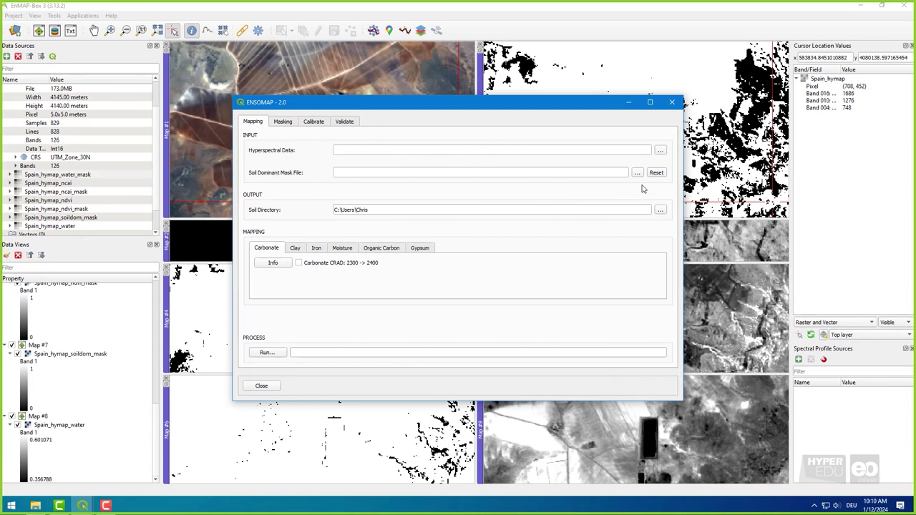
left_click(663, 151)
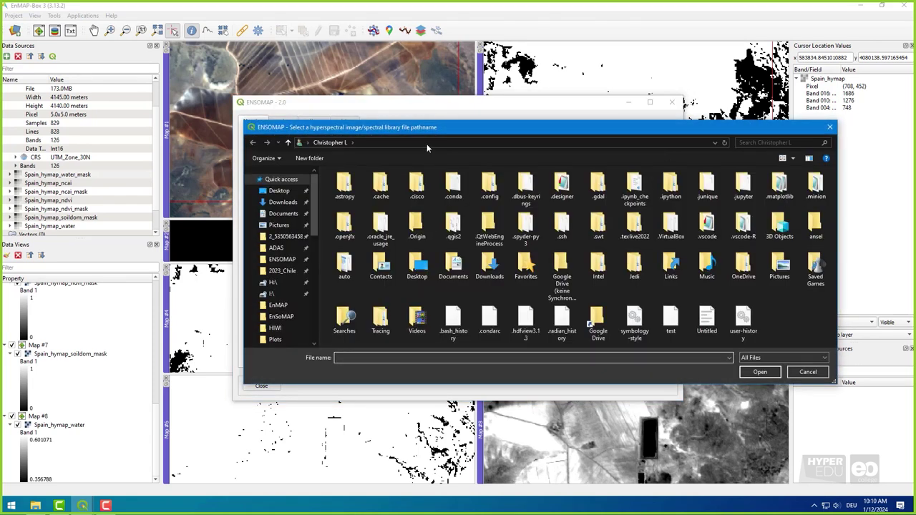
left_click(279, 191)
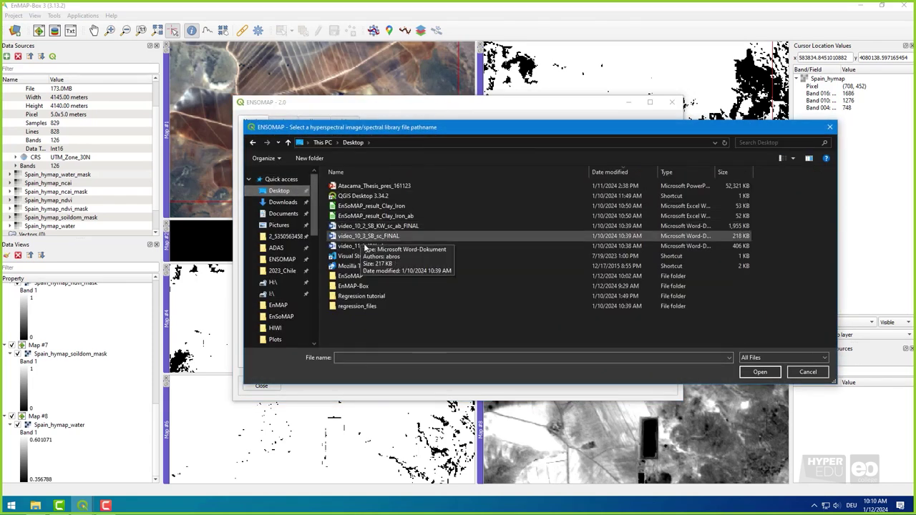
double_click(350, 275)
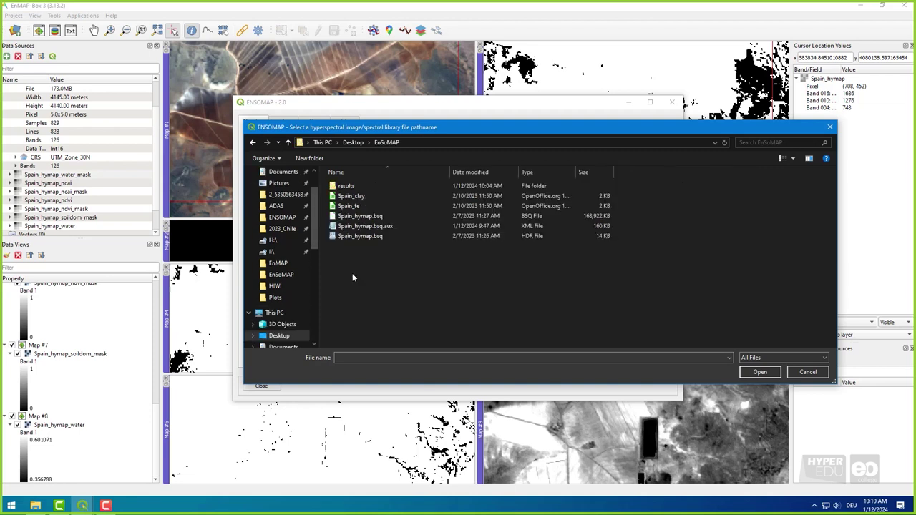
double_click(360, 217)
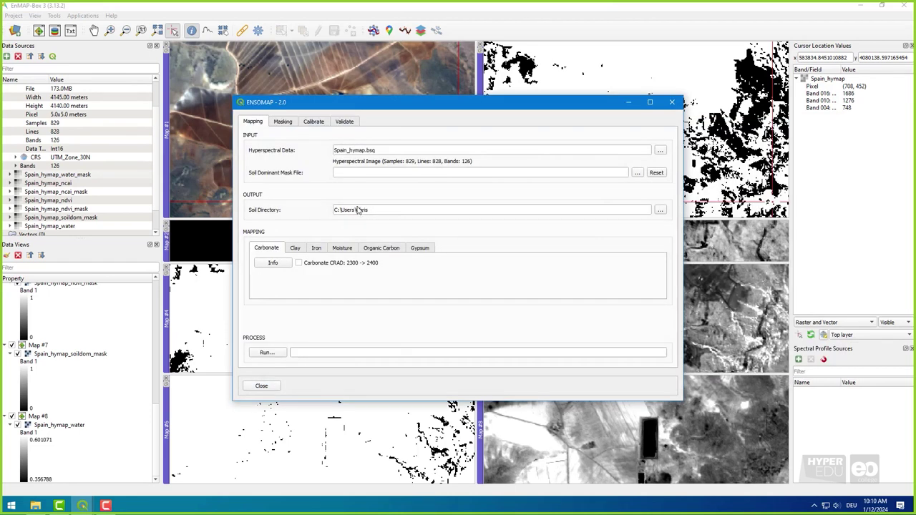
Load results\Spain_hymap_soildom_mask.dat as the soil dominant mask file.
left_click(636, 173)
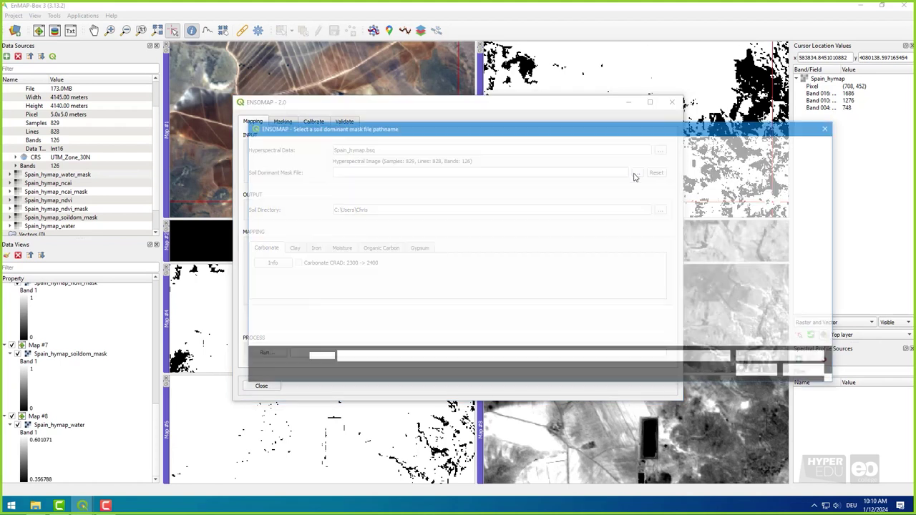
left_click(283, 191)
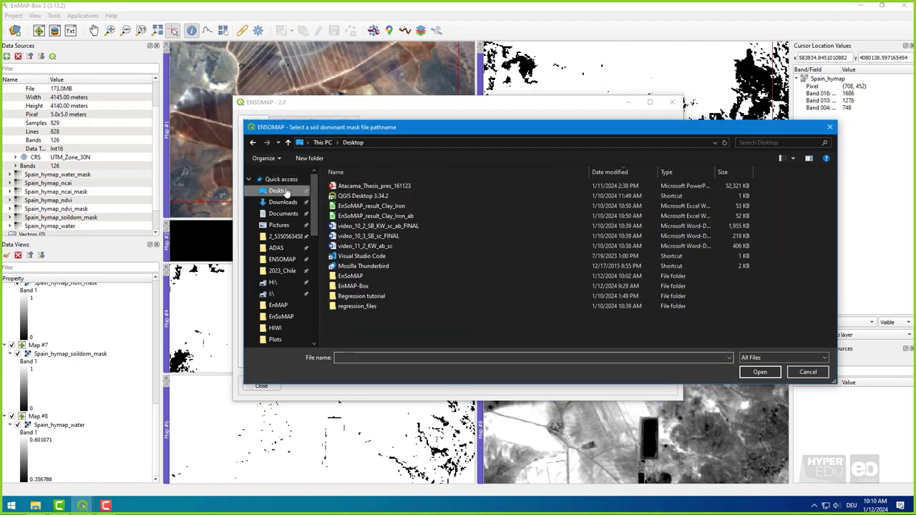
double_click(362, 275)
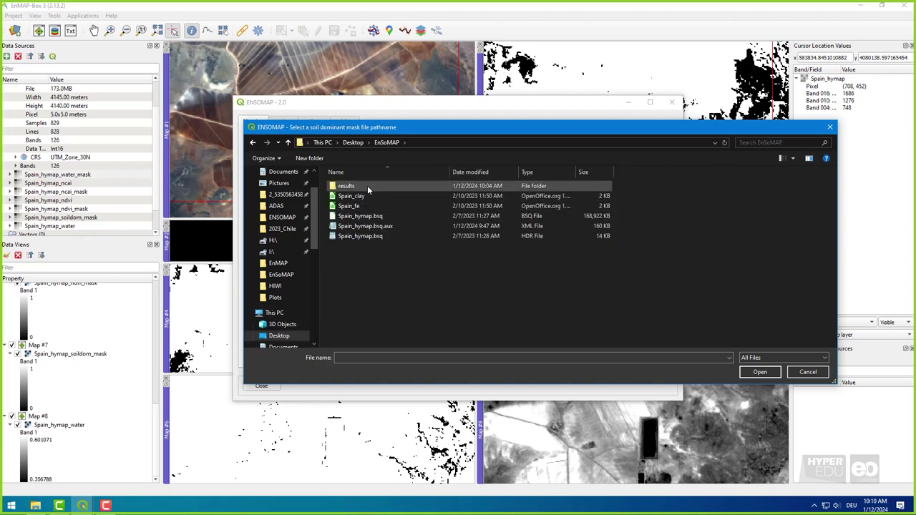
double_click(367, 185)
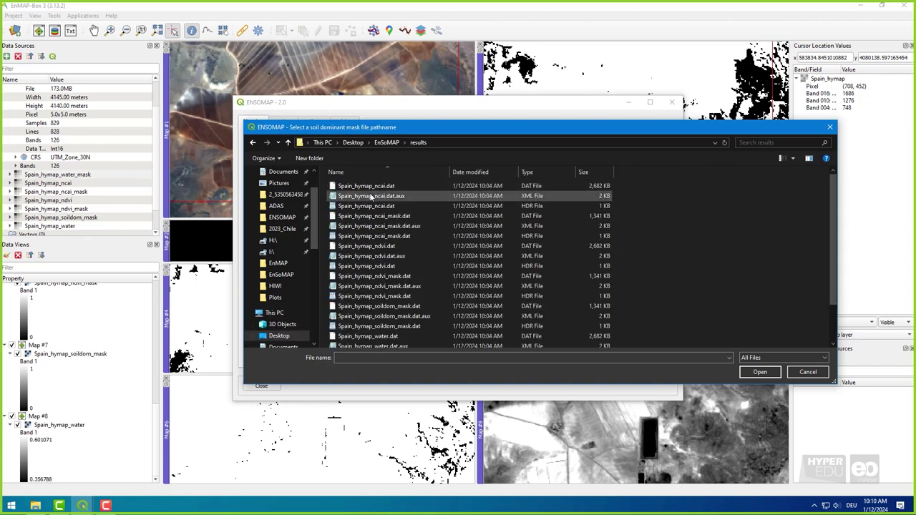
double_click(438, 306)
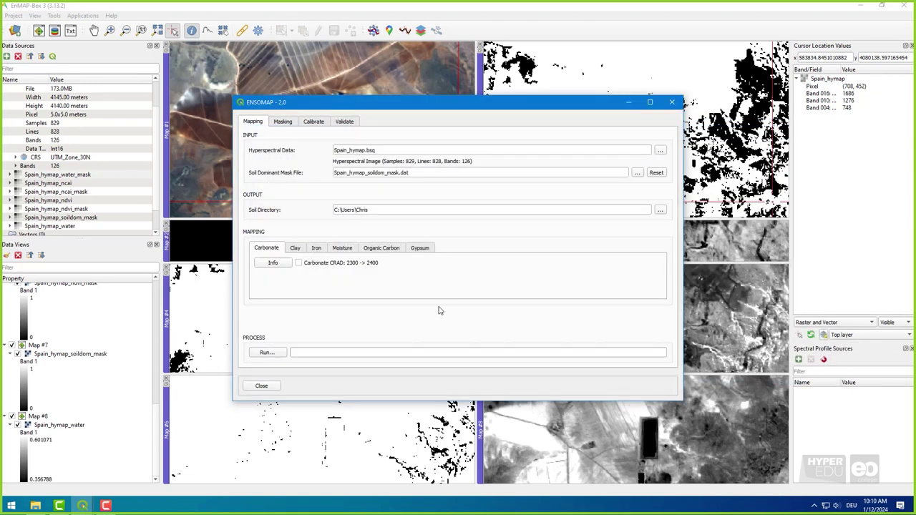
Set the EnSoMAP output directory to the Desktop EnSoMAP results folder.
left_click(659, 210)
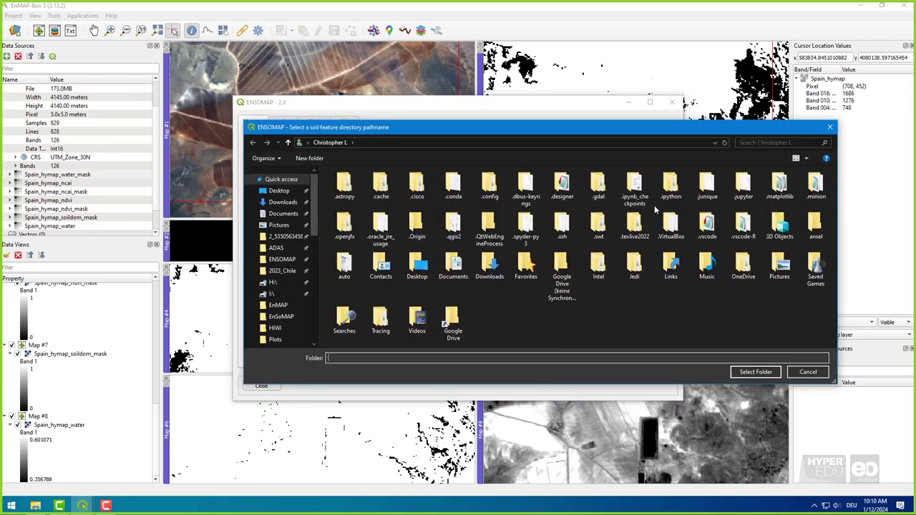
left_click(279, 191)
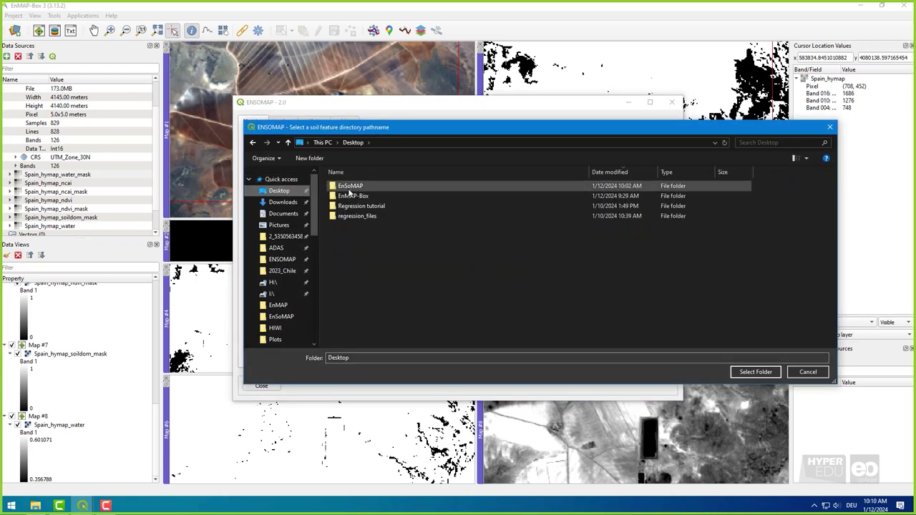
double_click(349, 187)
left_click(351, 188)
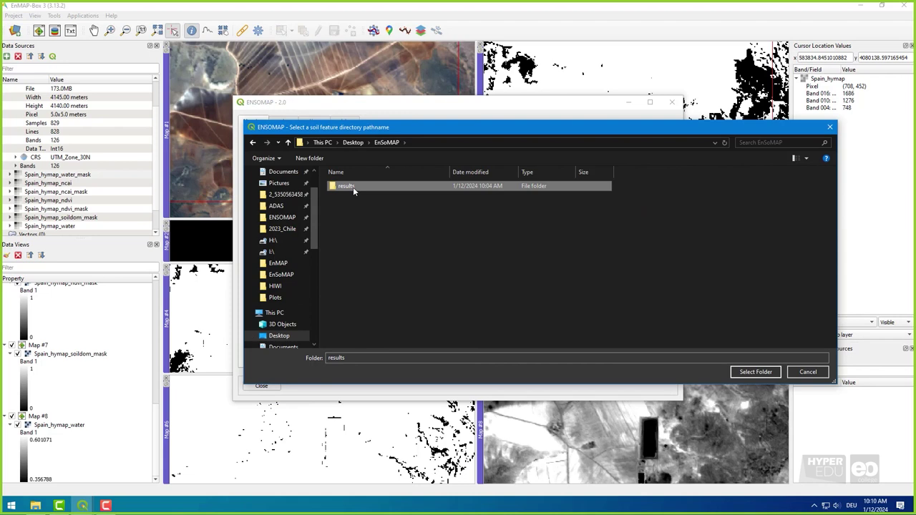
double_click(353, 187)
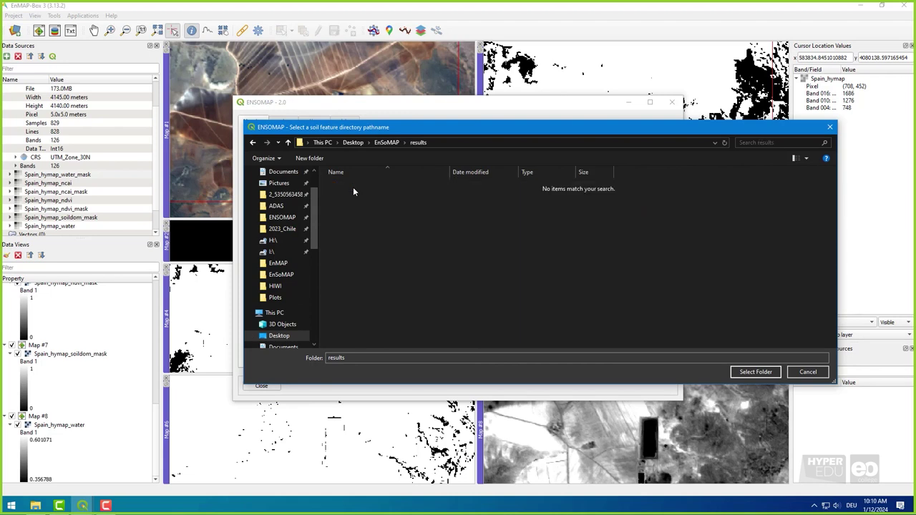
left_click(754, 371)
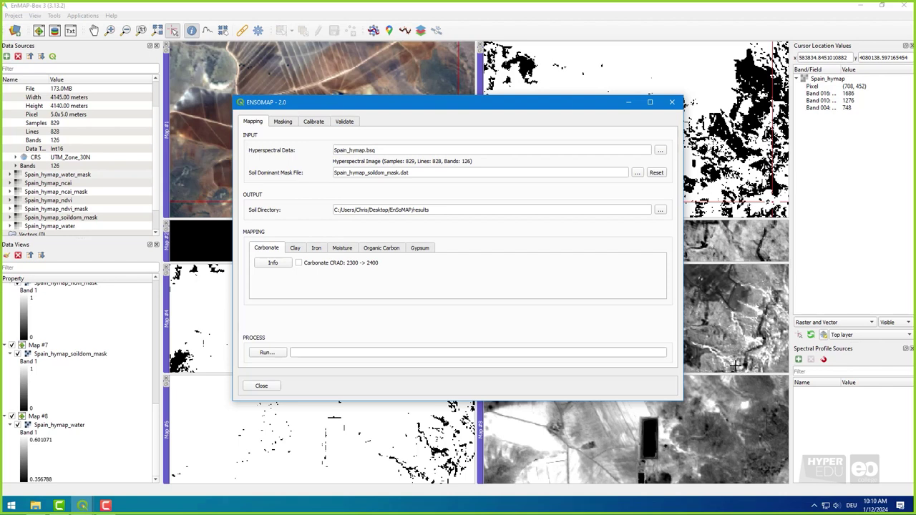
Enable Clay CRAD 2120->2250 and all iron feature maps, then run the mapping to completion.
left_click(299, 248)
left_click(298, 263)
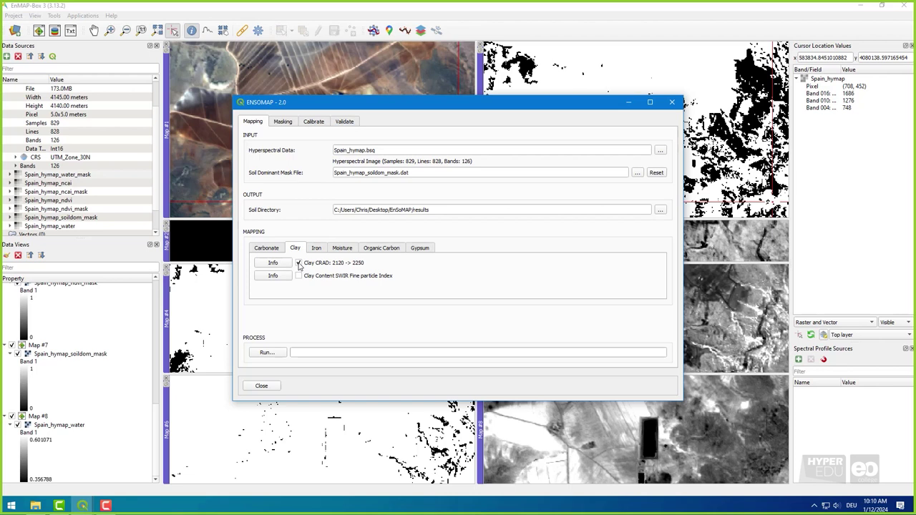
left_click(317, 249)
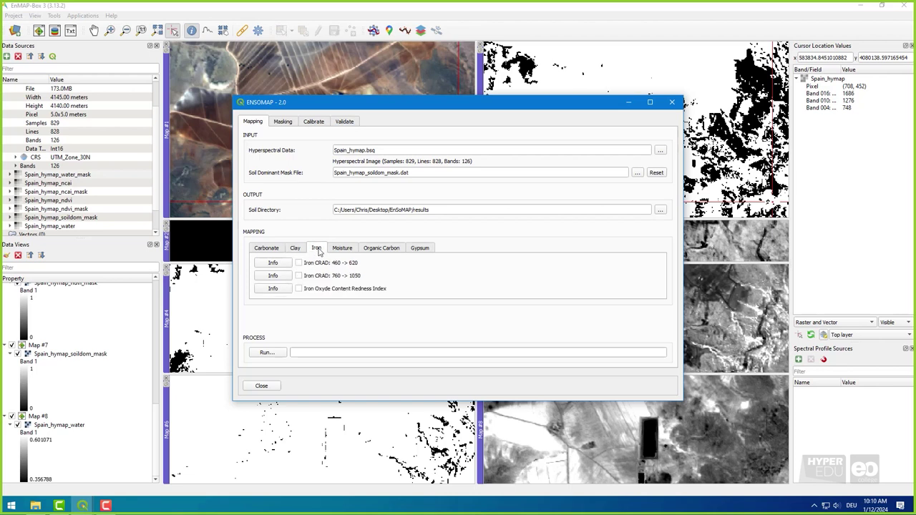
left_click(313, 278)
left_click(317, 288)
left_click(280, 354)
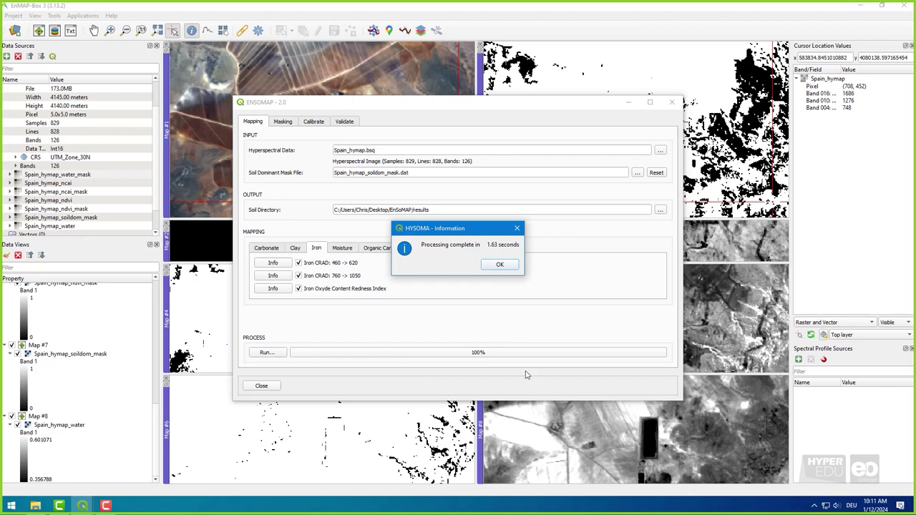
left_click(499, 266)
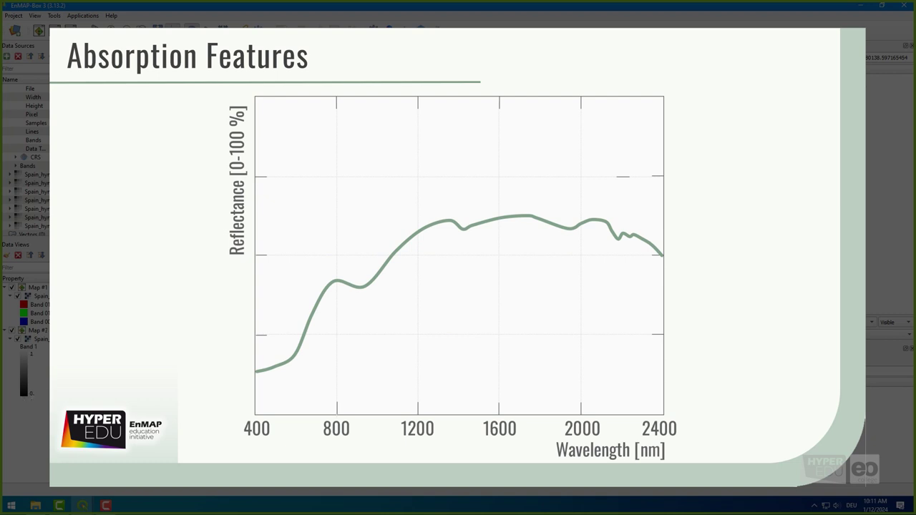
Show the EnSoMAP results folder with Spain_hymap_CLAY_CRAD_2120_2250.dat and Spain_hymap_IRON_RI.dat in File Explorer.
scroll(31, 158, "up", 1)
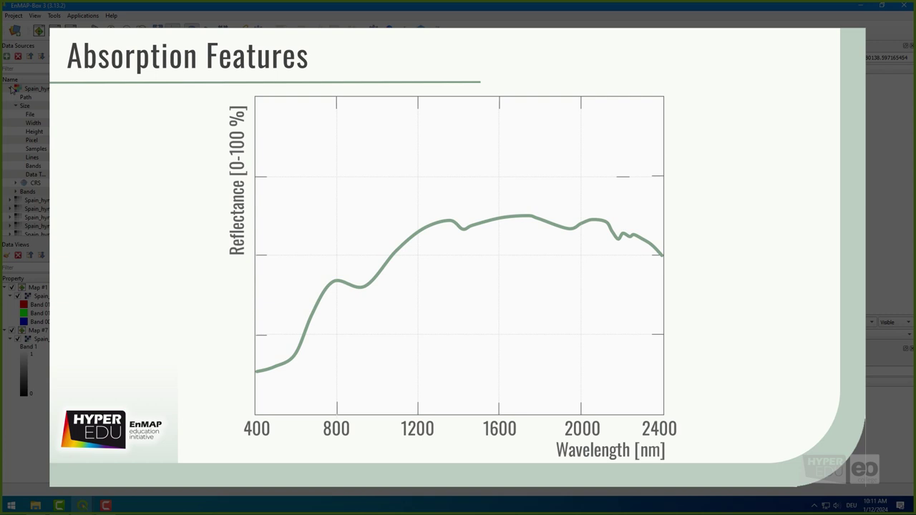
left_click(12, 89)
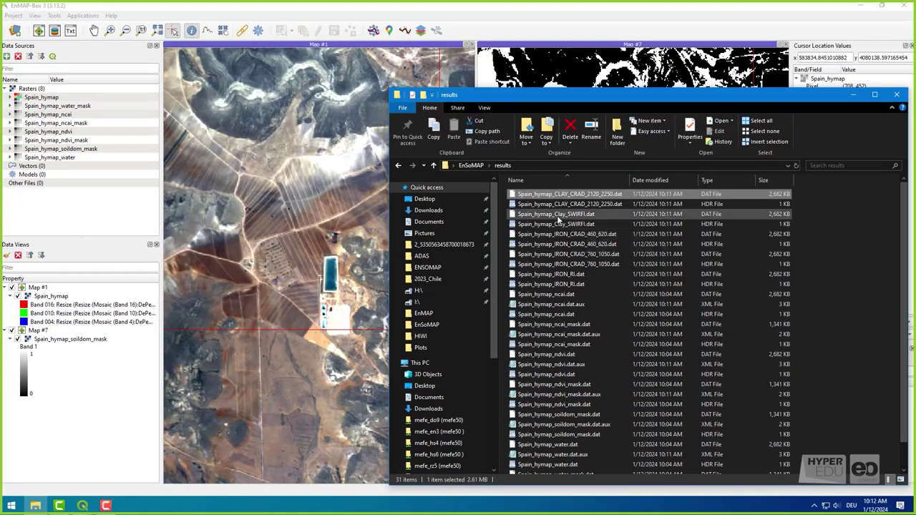
Add the five new clay and iron .dat result files to Data Sources.
left_click(556, 214, "ctrl")
left_click(566, 234, "ctrl")
left_click(565, 254, "ctrl")
left_click(551, 274, "ctrl")
left_click_drag(551, 274, 46, 100)
Open IRON_RI, CLAY_CRAD_2120_2250, Clay_SWIRFI and the other iron rasters each in a new map view.
left_click(43, 165)
right_click(43, 165)
left_click(141, 202)
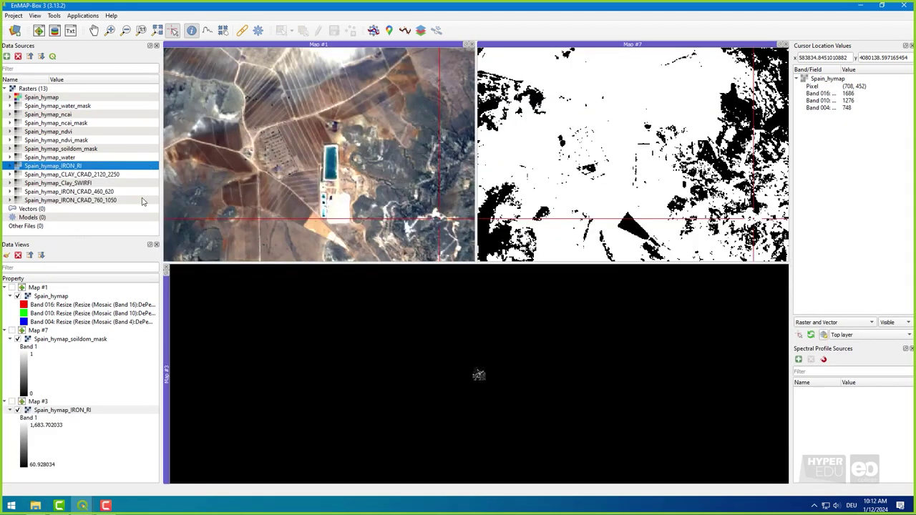
right_click(64, 173)
left_click(207, 206)
left_click(50, 183)
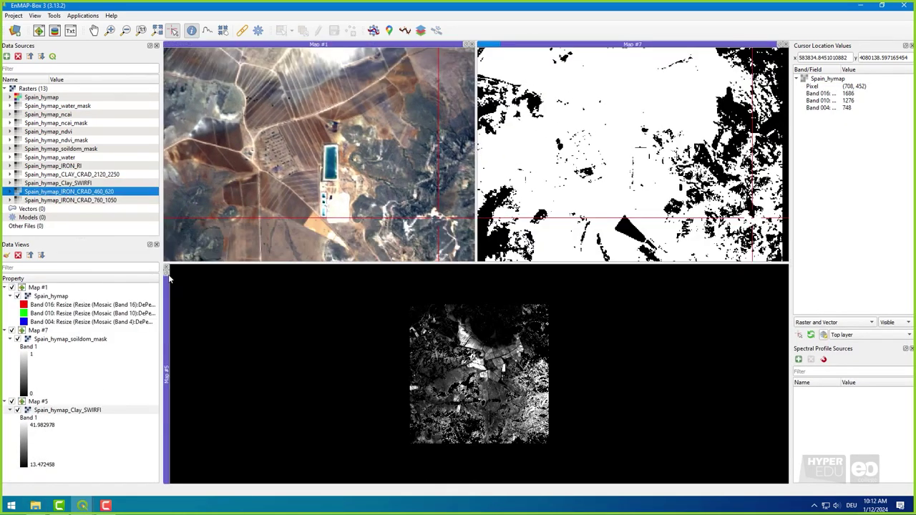
left_click(72, 174)
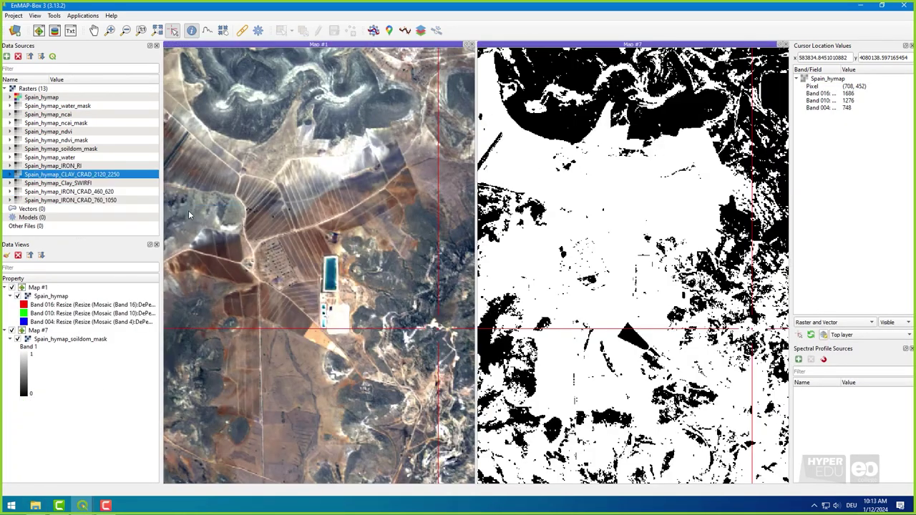
right_click(128, 182)
left_click(214, 218)
right_click(47, 165)
left_click(153, 205)
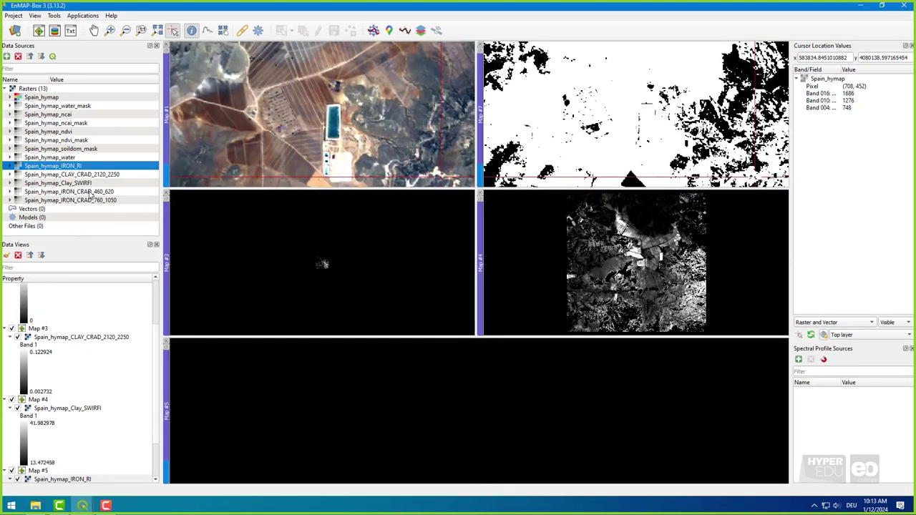
left_click(71, 199)
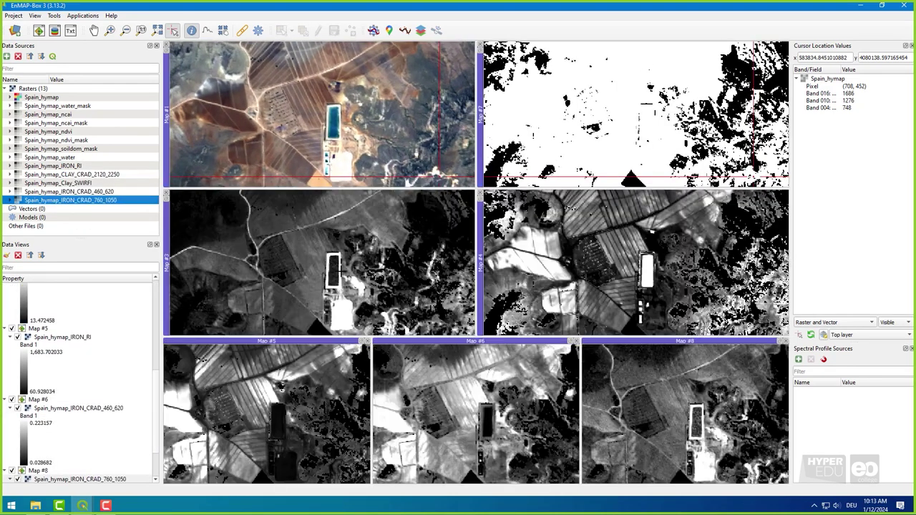
scroll(115, 326, "up", 5)
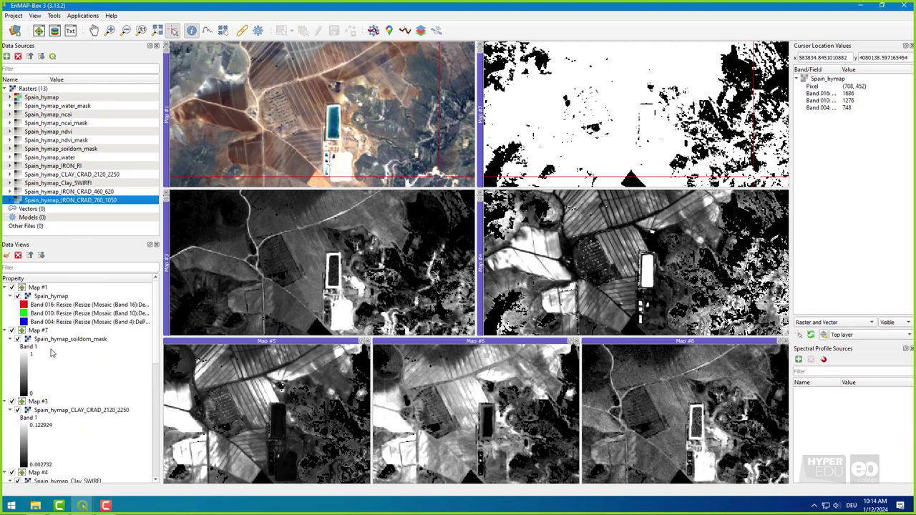
Render CLAY_CRAD_2120_2250 as singleband pseudocolor with the YlOrBr yellow-to-red ramp.
right_click(66, 410)
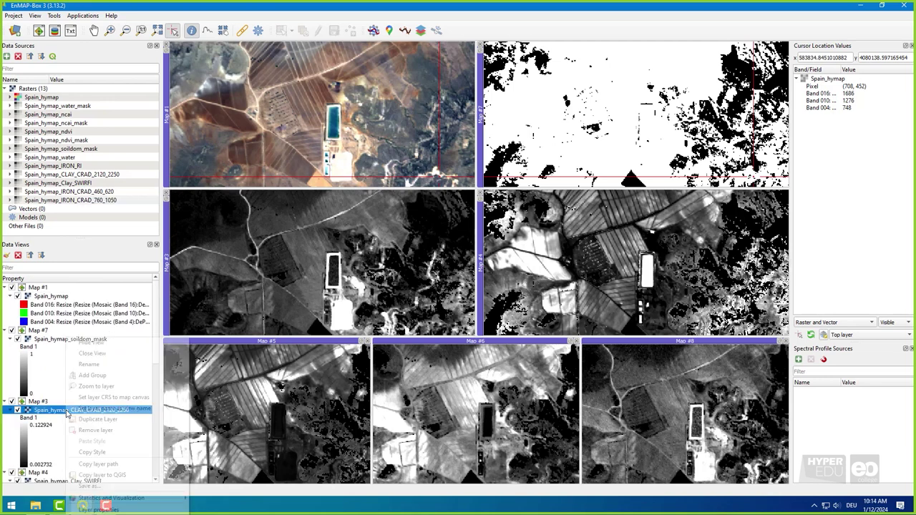
left_click(83, 506)
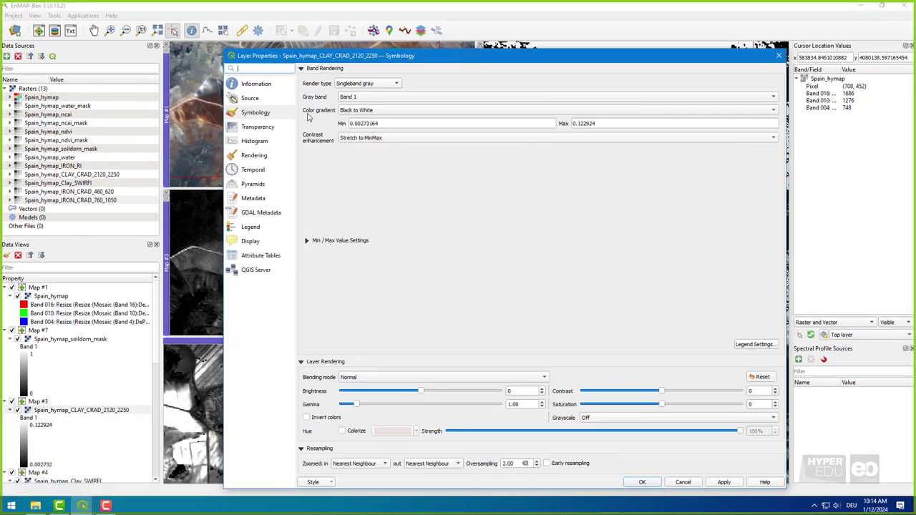
left_click(367, 84)
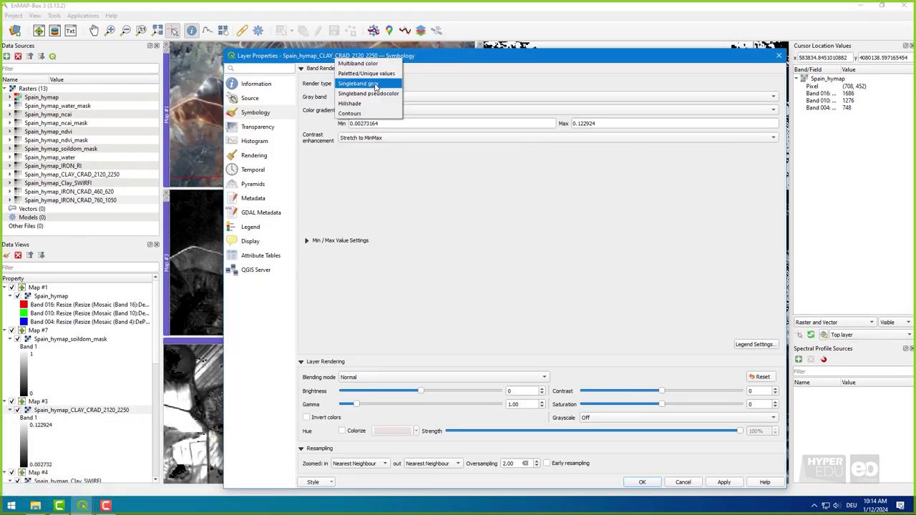
left_click(391, 96)
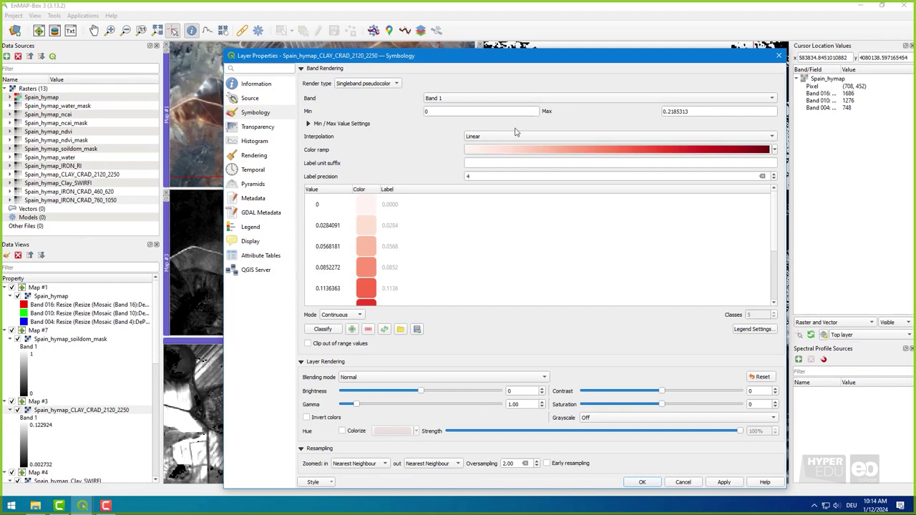
left_click(774, 148)
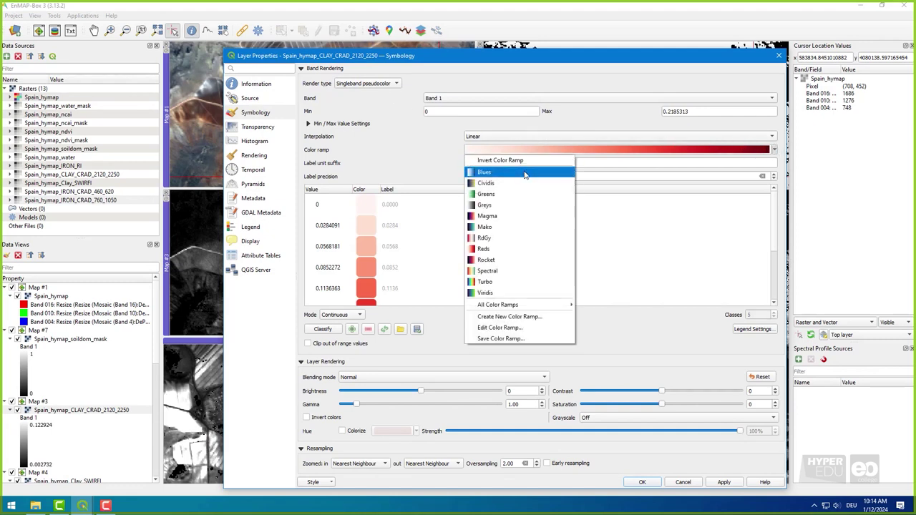
mouse_move(532, 304)
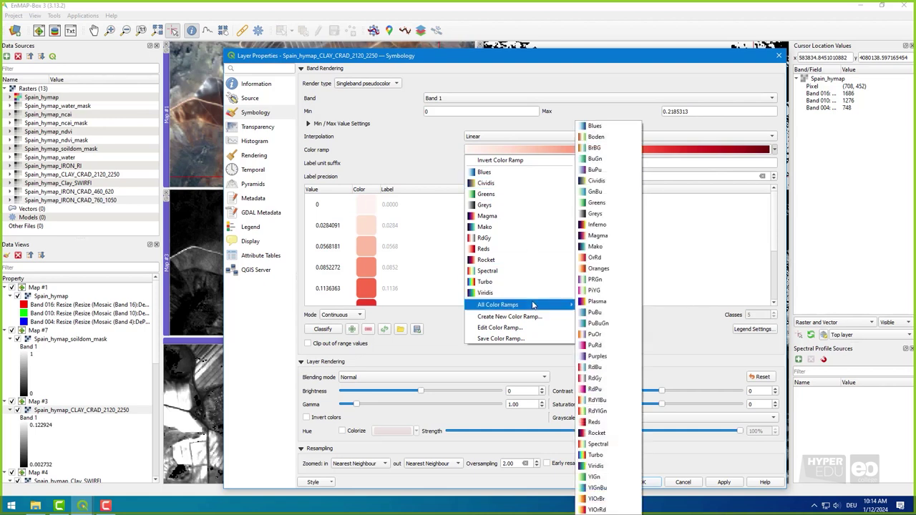
left_click(611, 509)
left_click(723, 482)
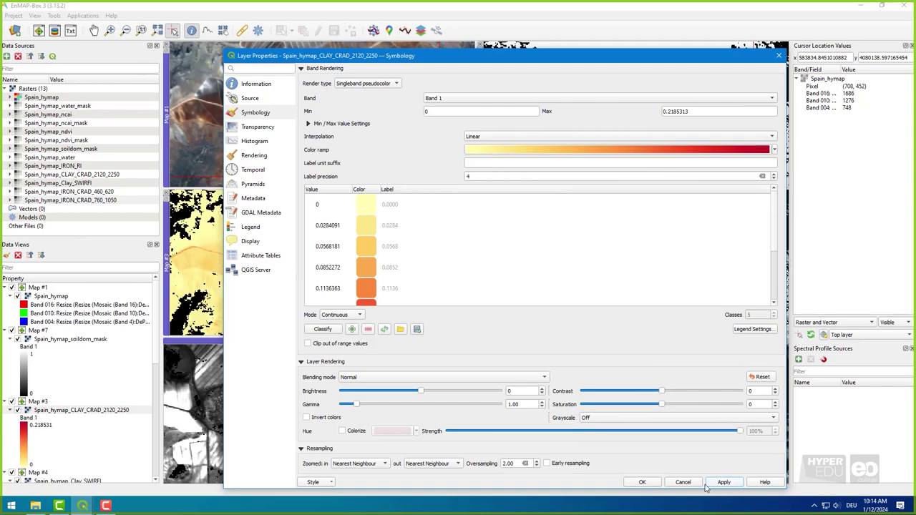
left_click(653, 483)
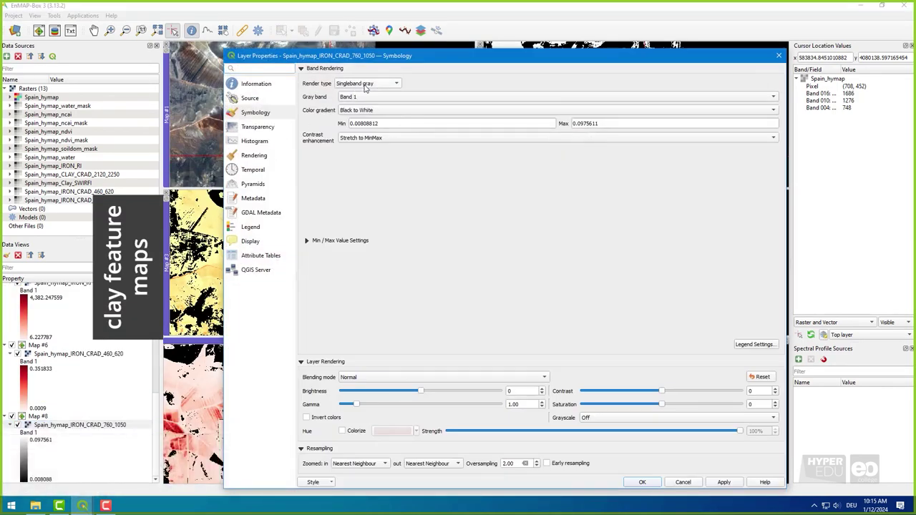
Render IRON_CRAD_760_1050 as singleband pseudocolor with a red ramp.
left_click(369, 86)
left_click(372, 94)
left_click(723, 482)
left_click(643, 482)
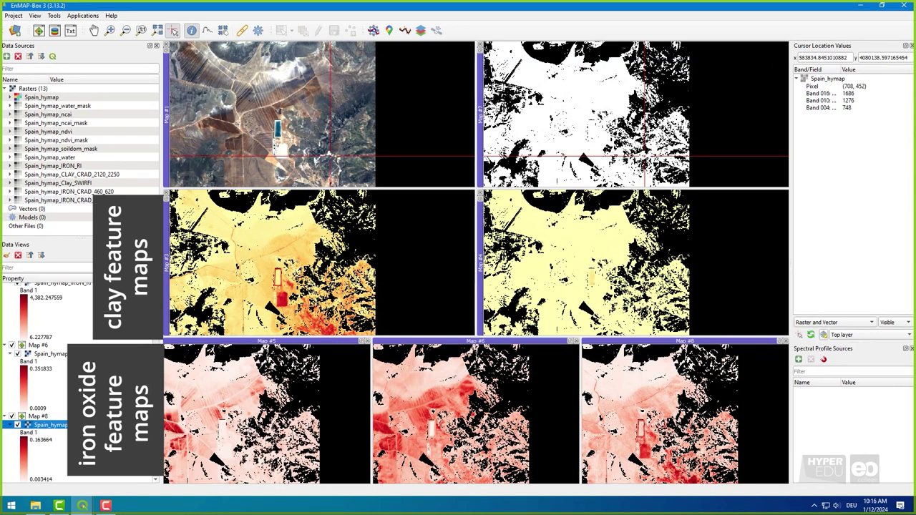
Read iron map pixel values at a few linked locations with the Identify tool.
left_click(617, 411)
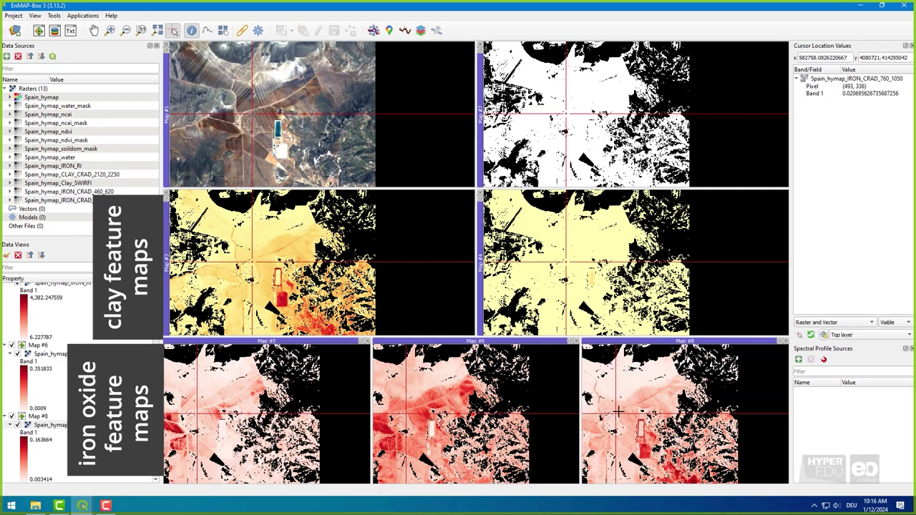
scroll(629, 399, "up", 2)
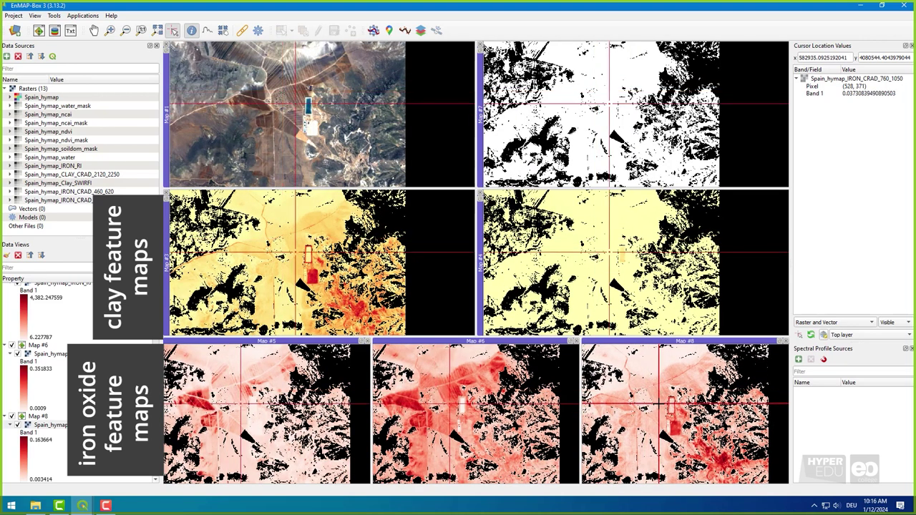
left_click(656, 429)
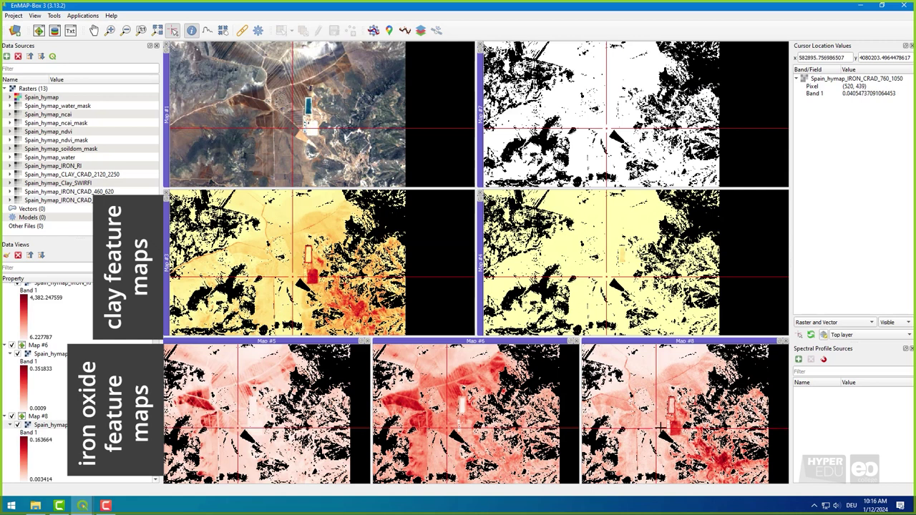
left_click(674, 428)
left_click(672, 426)
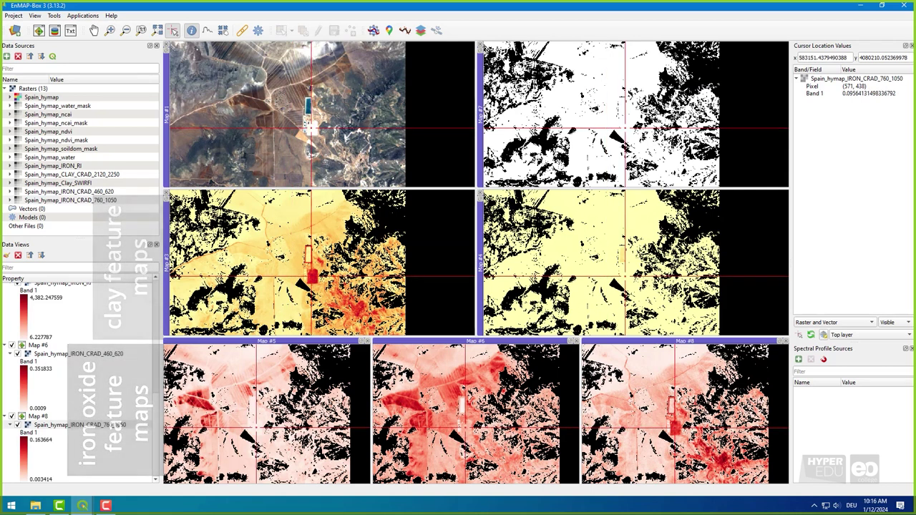
Sample IRON_CRAD_460_620 values at several points across Map #6.
left_click(455, 394)
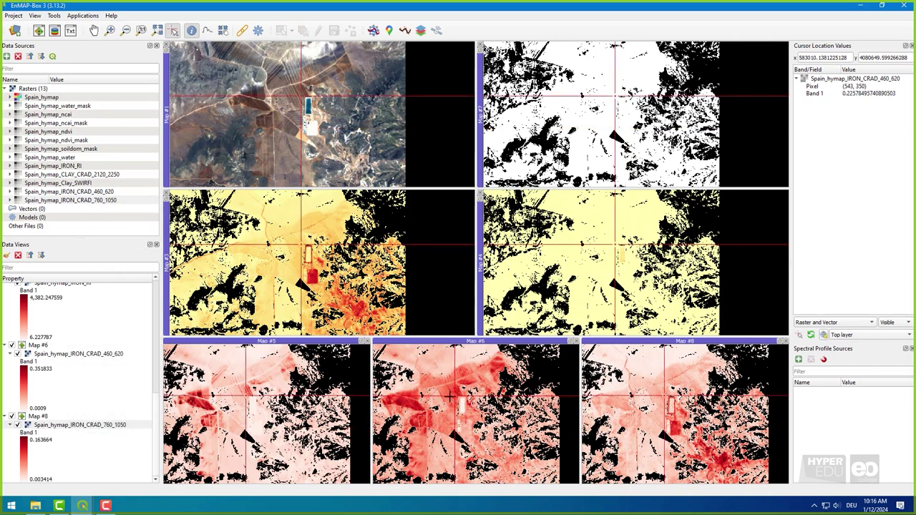
left_click(441, 405)
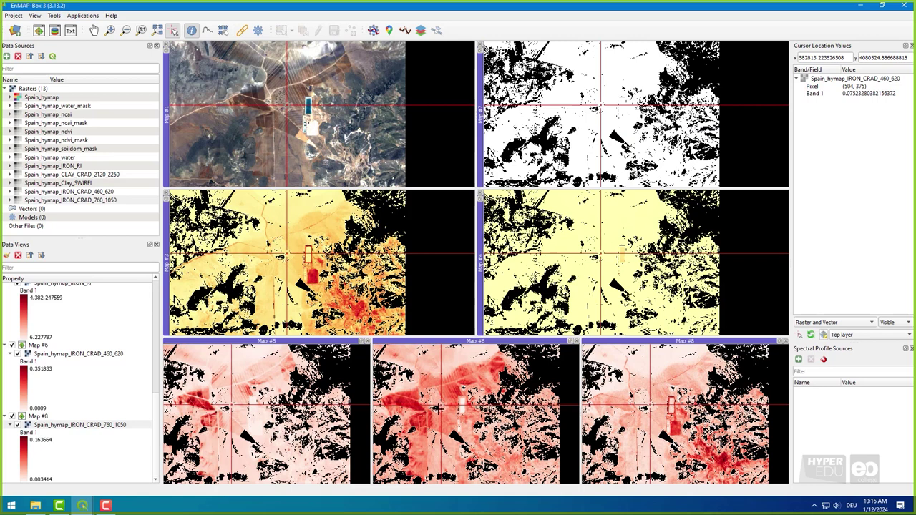
left_click(433, 417)
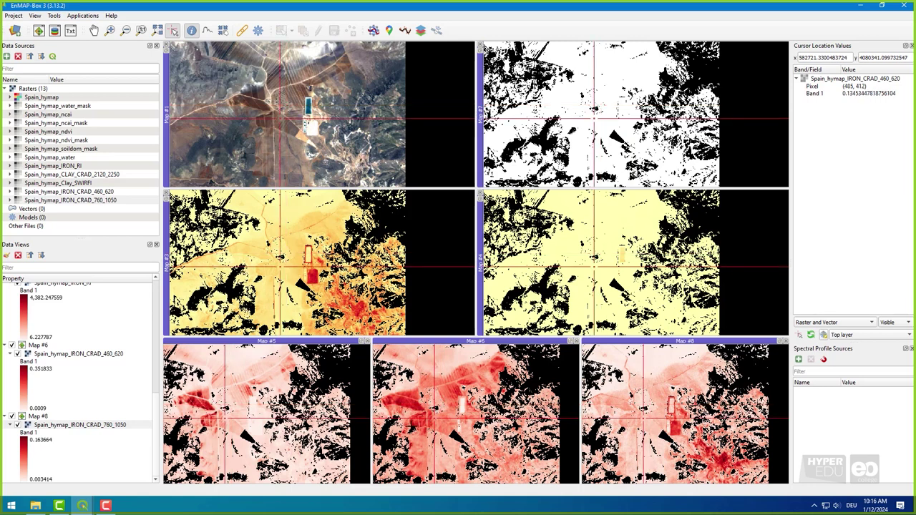
left_click(414, 422)
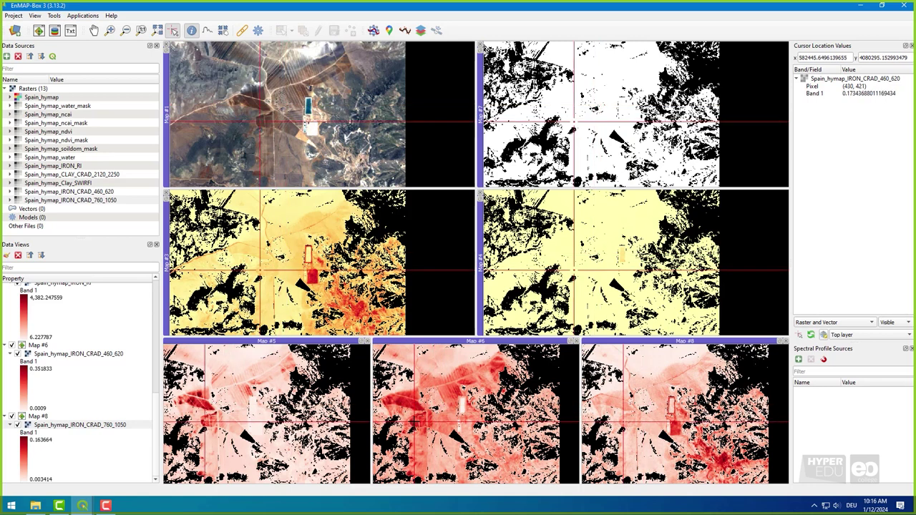
left_click(434, 442)
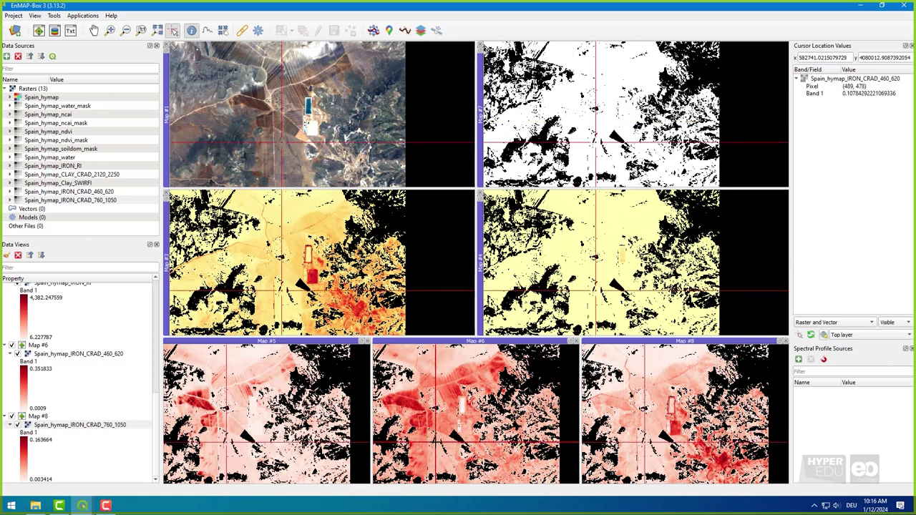
left_click(449, 401)
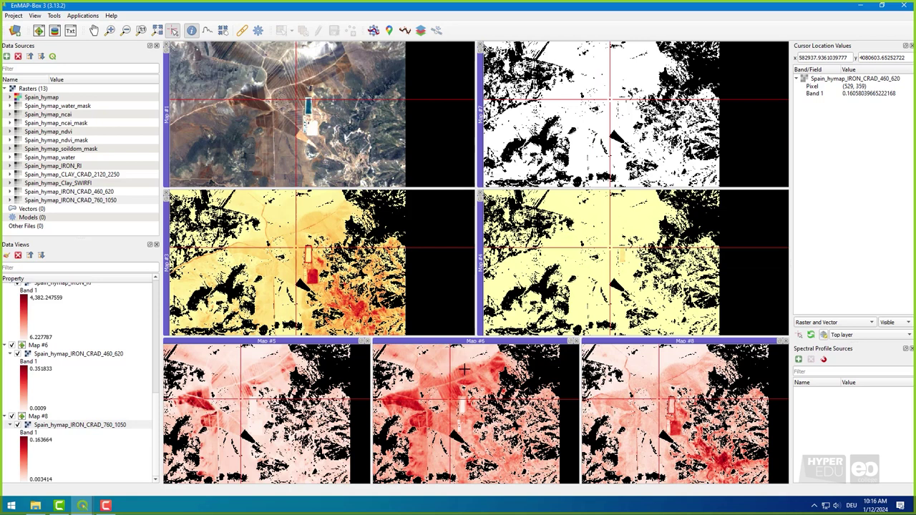
left_click(457, 369)
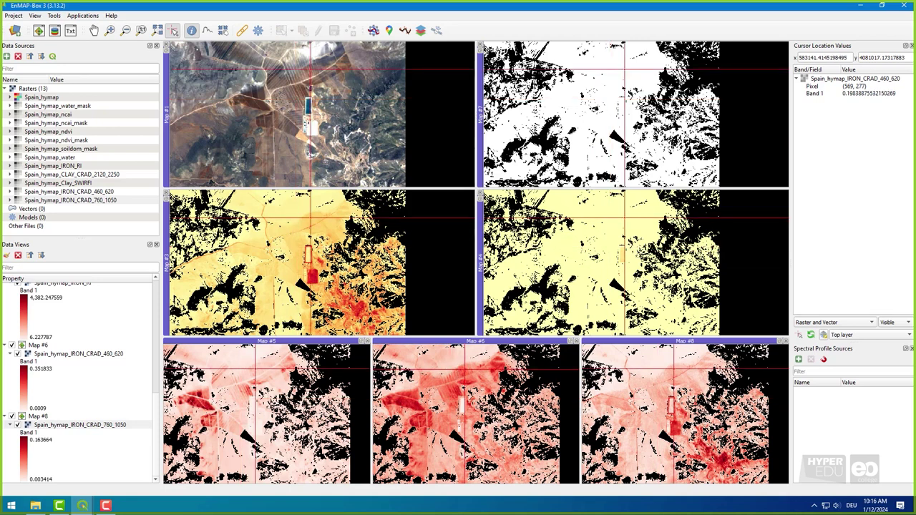
Compare iron index values in Map #5 with Clay_SWIRFI values in Map #4.
left_click(268, 364)
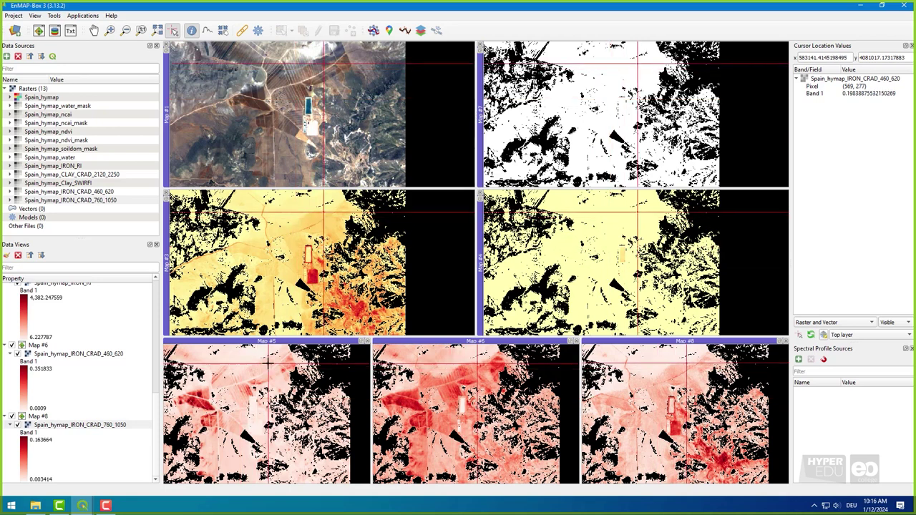
left_click(242, 396)
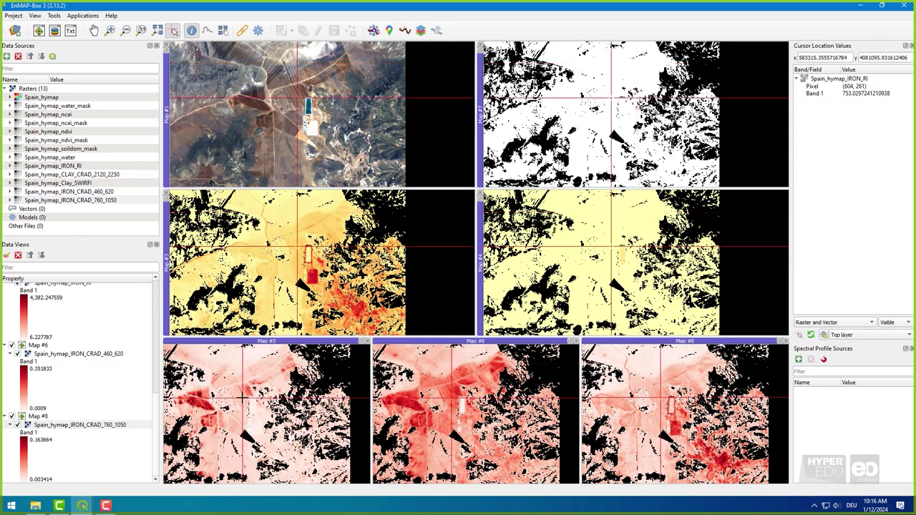
left_click(206, 421)
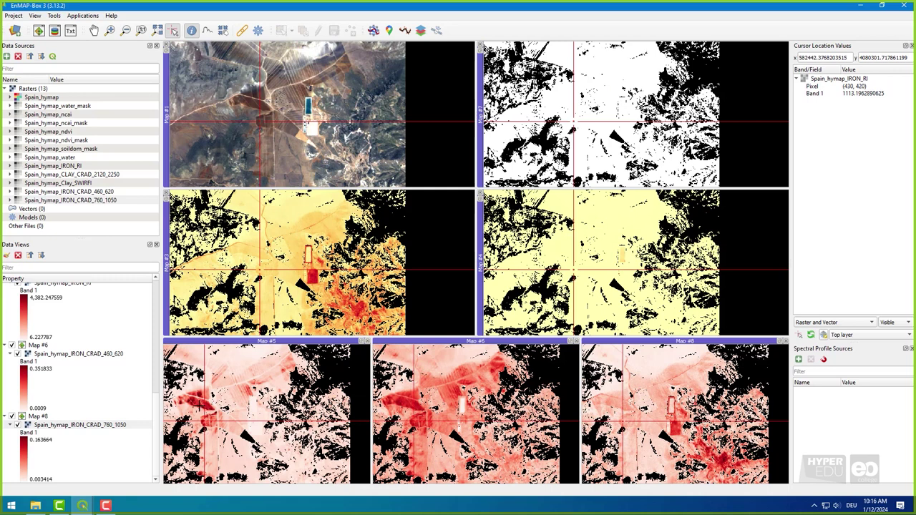
left_click(200, 405)
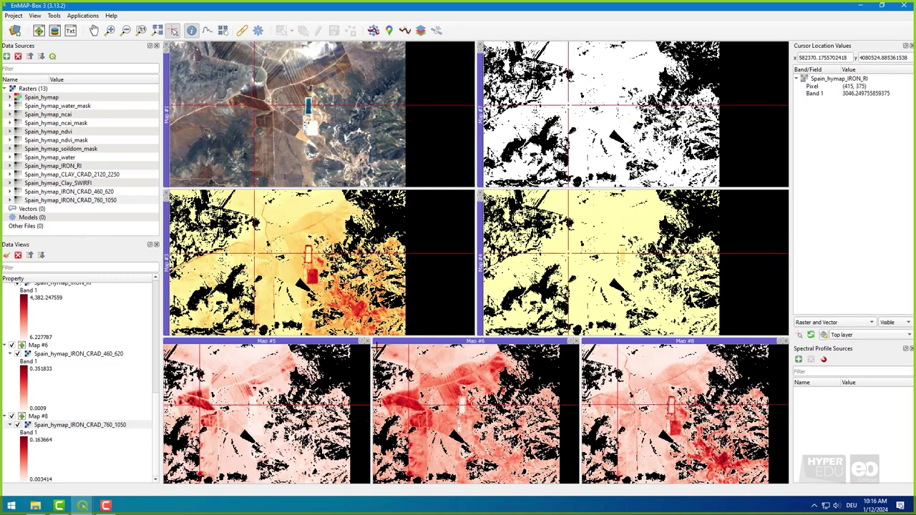
left_click(622, 223)
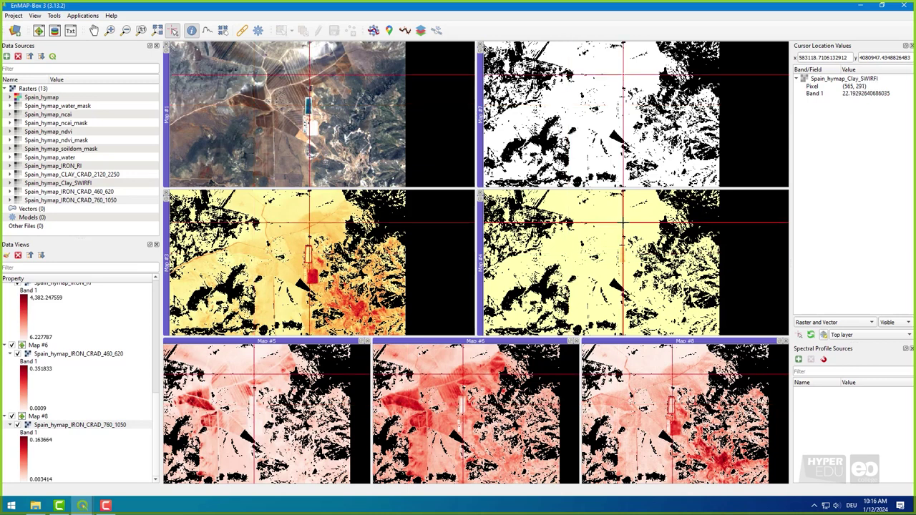
left_click(578, 232)
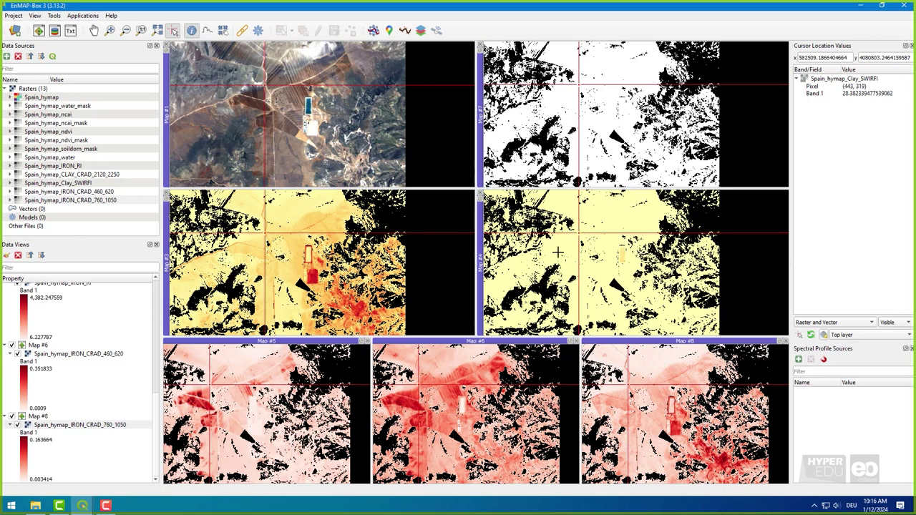
left_click(273, 233)
left_click(83, 15)
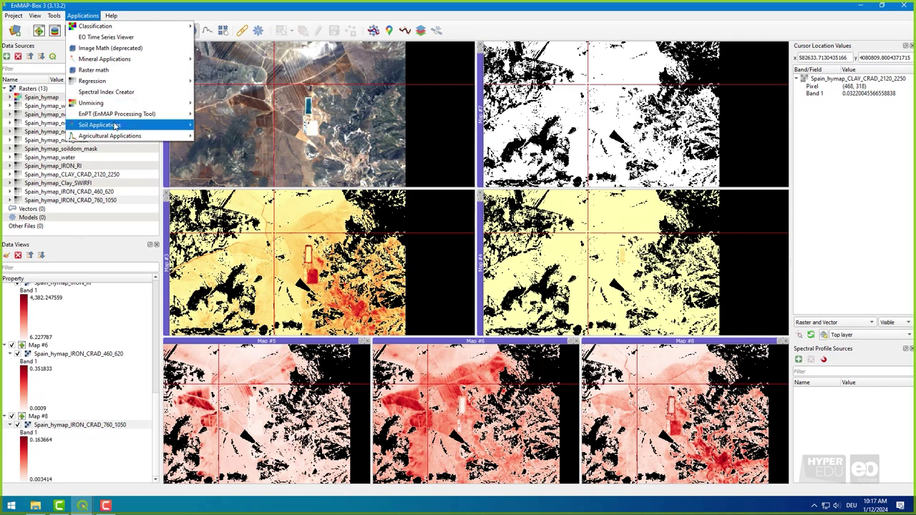
Launch EnSoMAP 2.0 from Soil Applications and switch to its Calibrate tab.
mouse_move(118, 126)
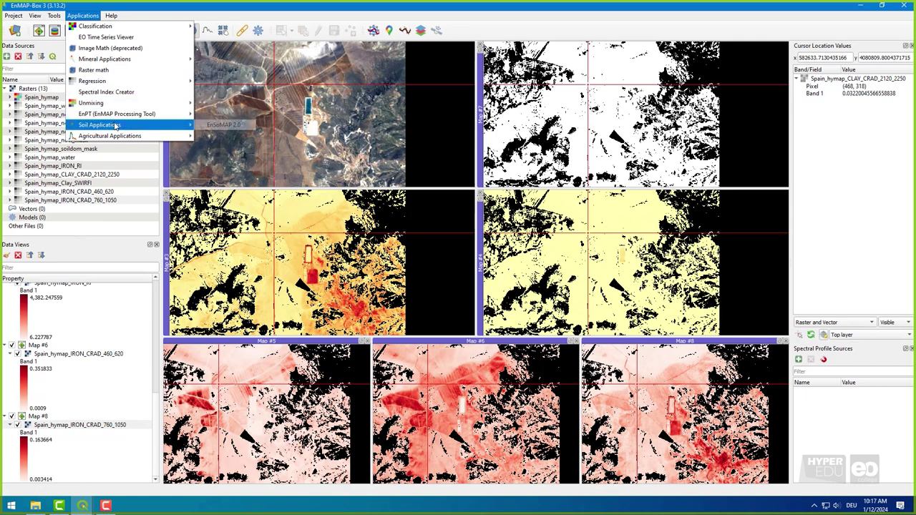
left_click(223, 125)
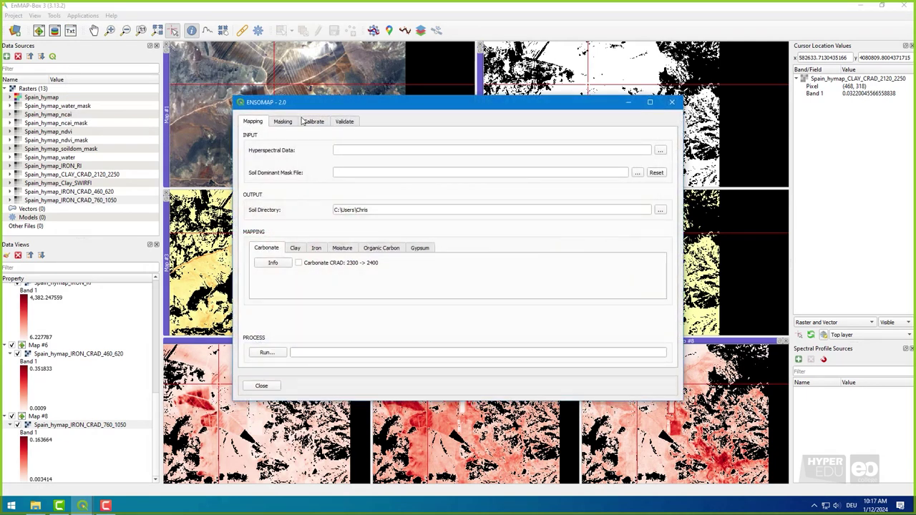
left_click(320, 126)
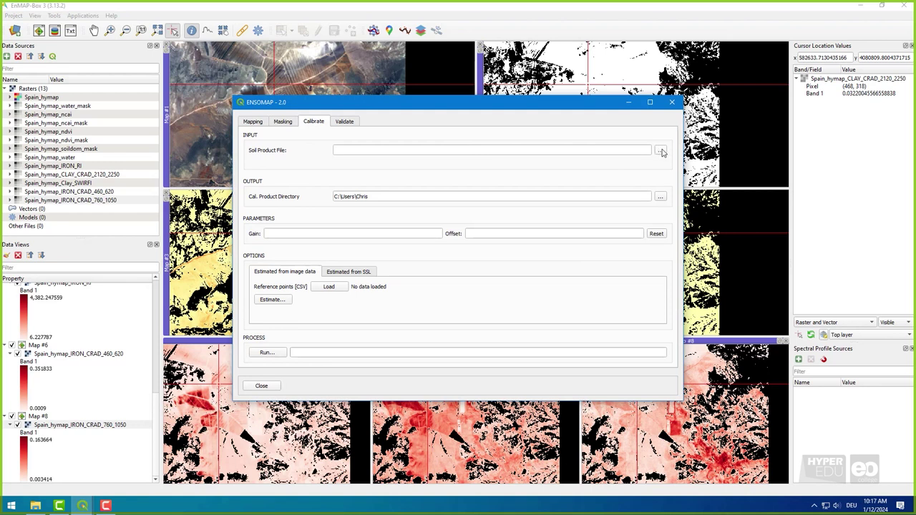
Load Spain_hymap_Clay_SWIRFI.dat from Desktop/EnSoMAP/results as the soil product file.
left_click(661, 151)
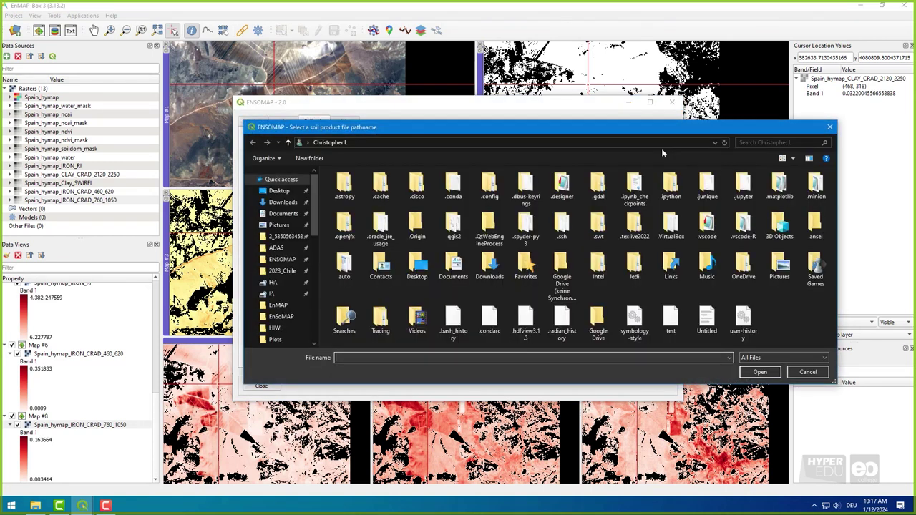
left_click(279, 191)
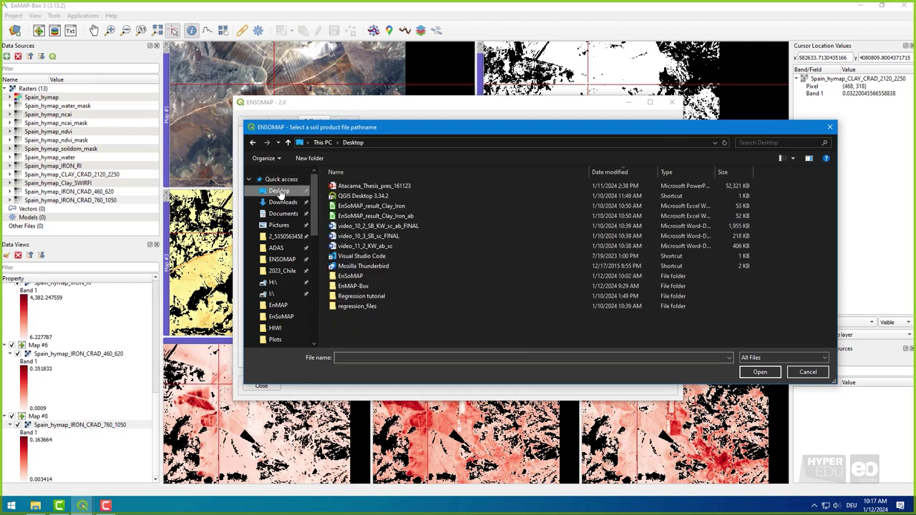
double_click(370, 278)
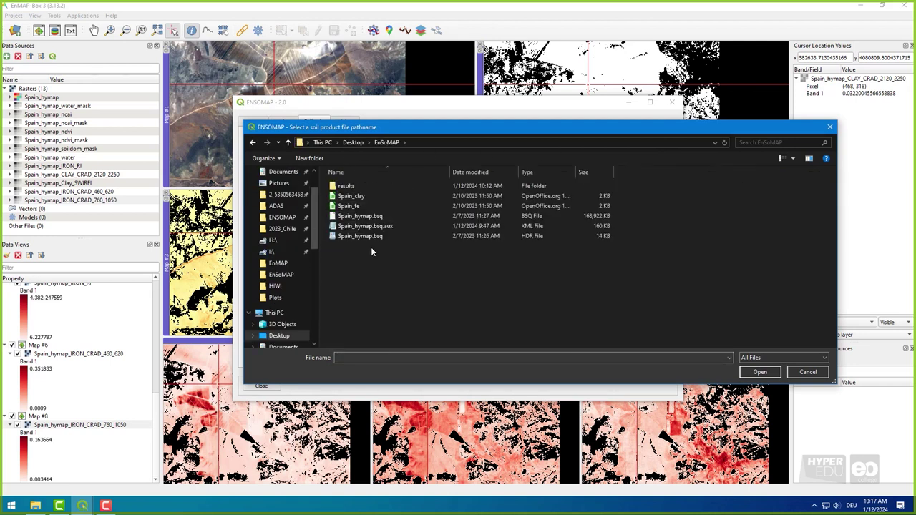
double_click(379, 186)
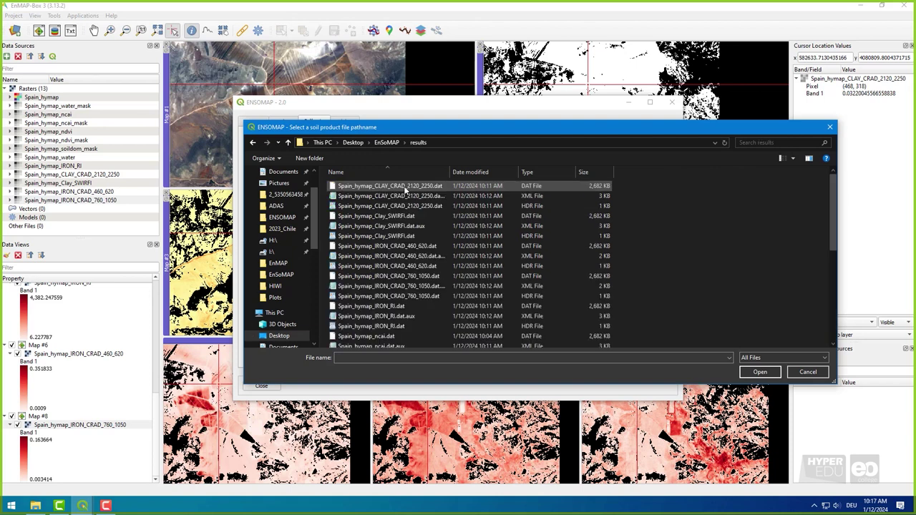
left_click(424, 215)
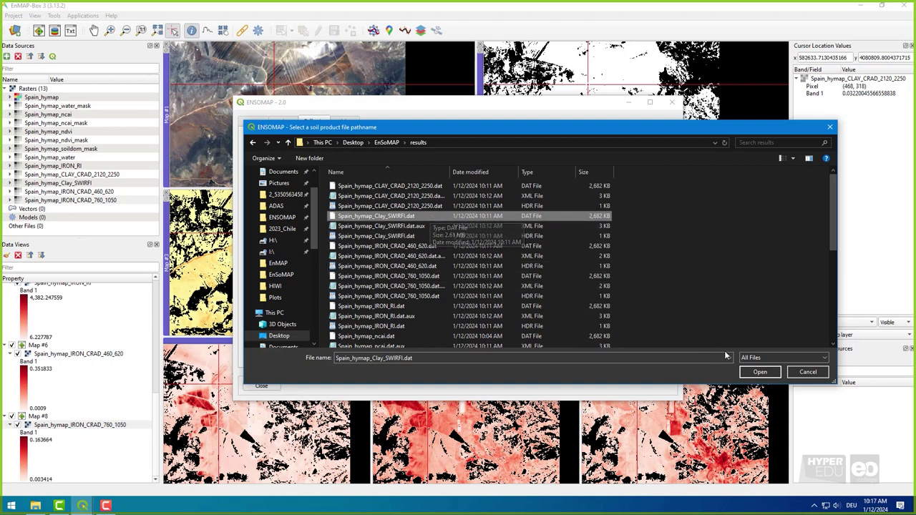
left_click(760, 372)
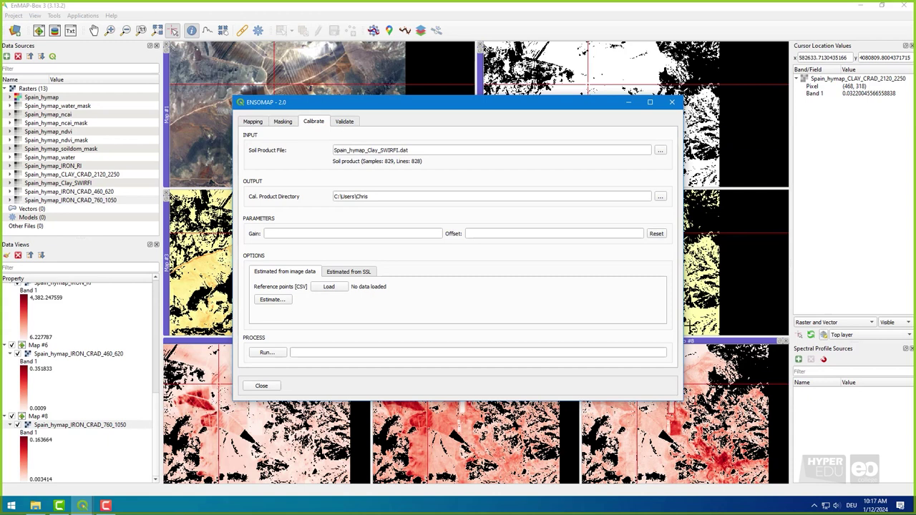
Set the calibration product directory to Desktop/EnSoMAP/results.
left_click(659, 196)
double_click(453, 183)
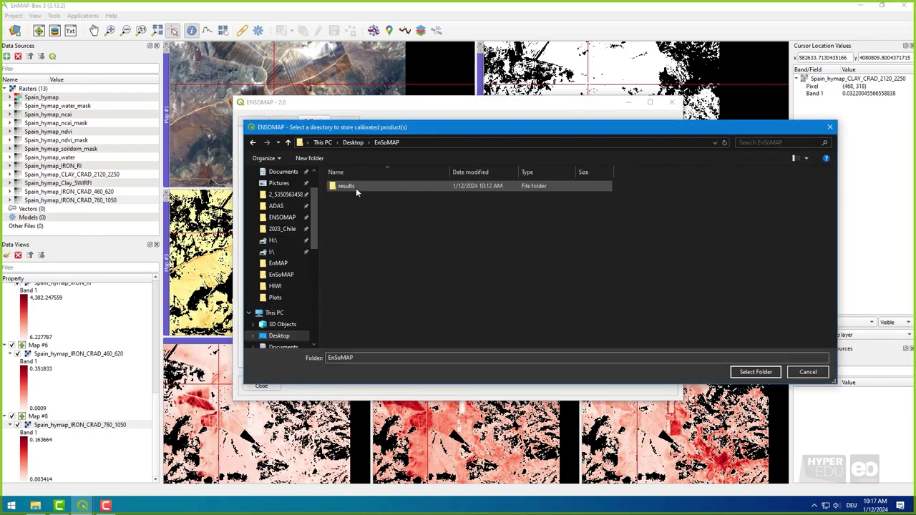
left_click(356, 188)
left_click(755, 371)
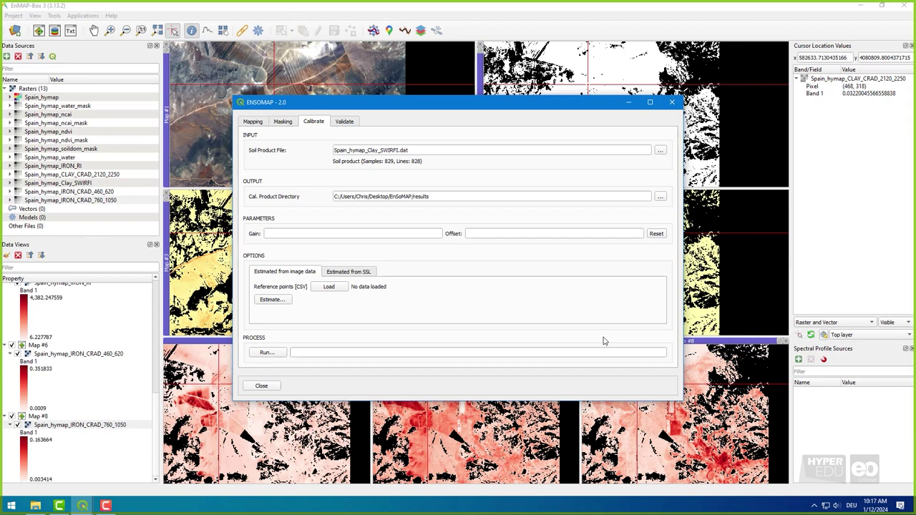
Import 44 reference points from Spain_clay.csv using semicolon delimiter and starting row 1.
left_click(343, 289)
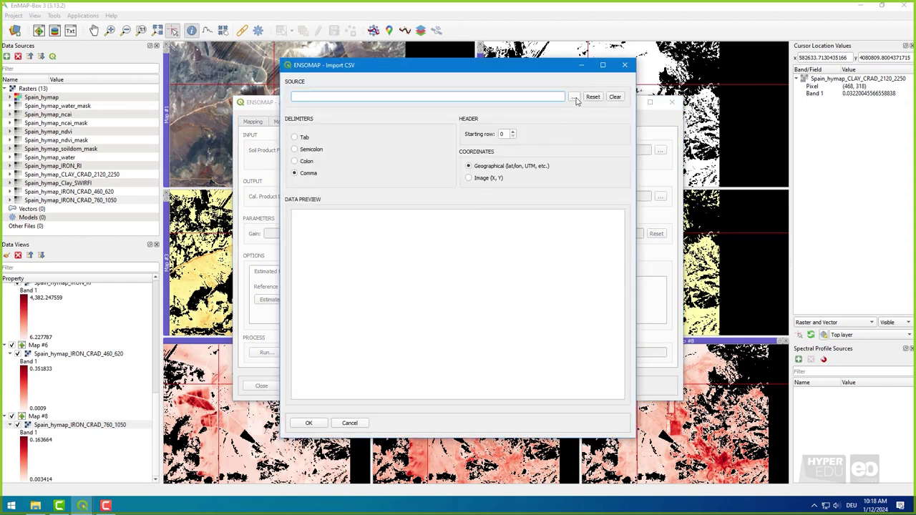
left_click(573, 97)
left_click(427, 94)
left_click(421, 149)
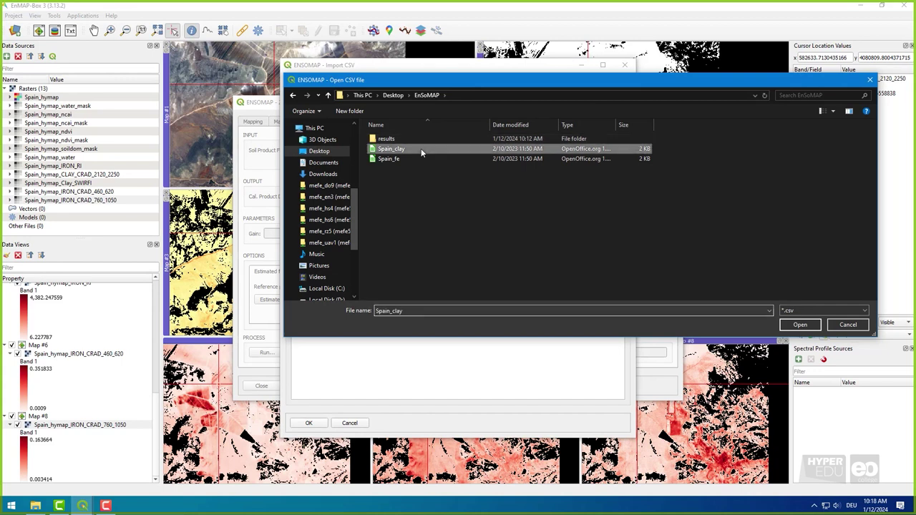
left_click(799, 324)
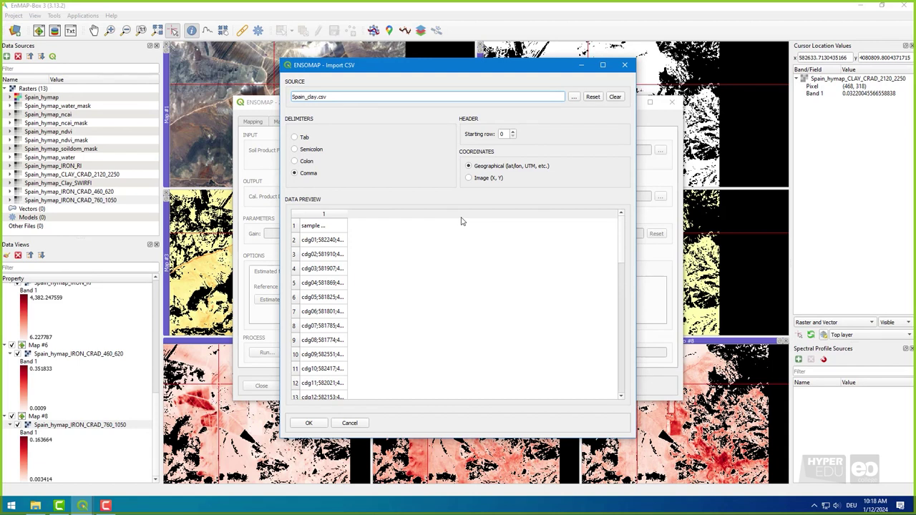
left_click(313, 149)
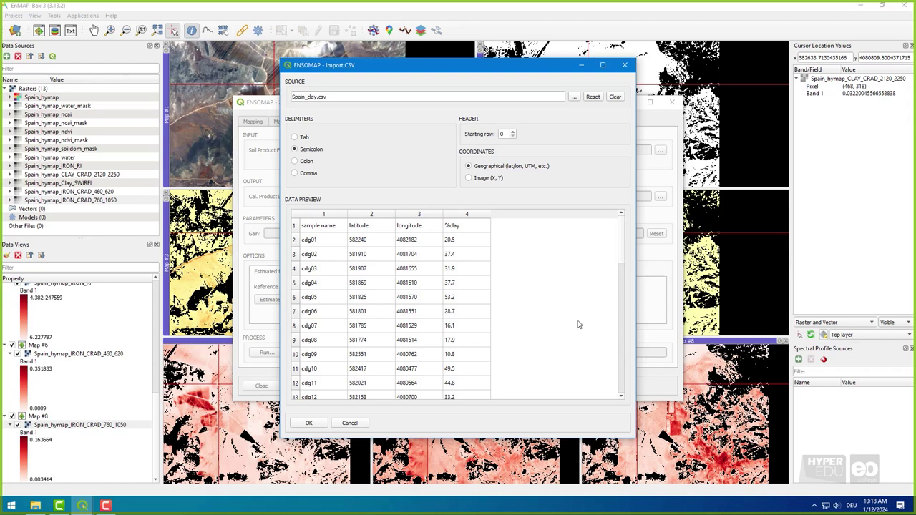
left_click(513, 132)
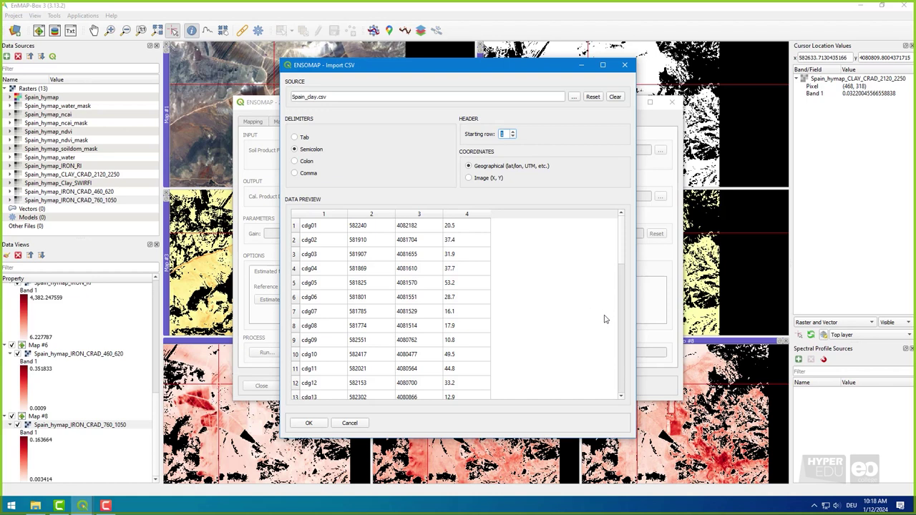
scroll(603, 319, "down", 8)
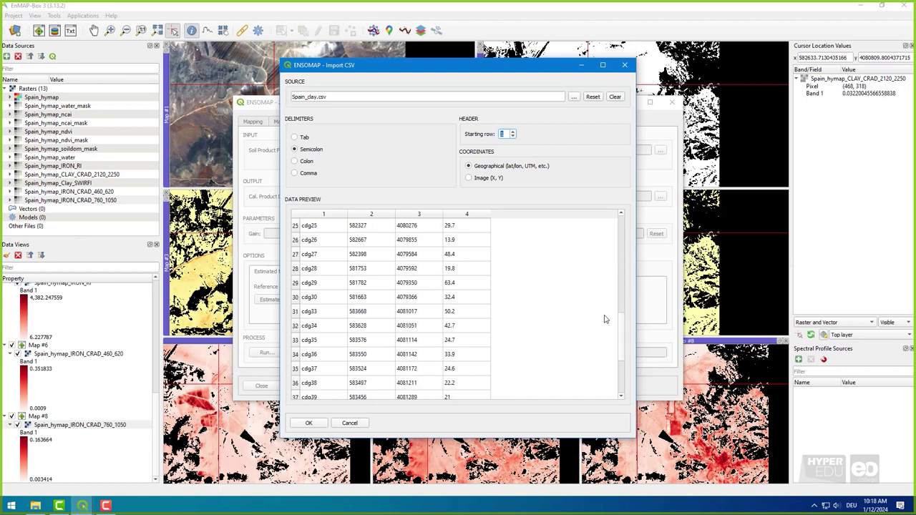
scroll(603, 319, "down", 3)
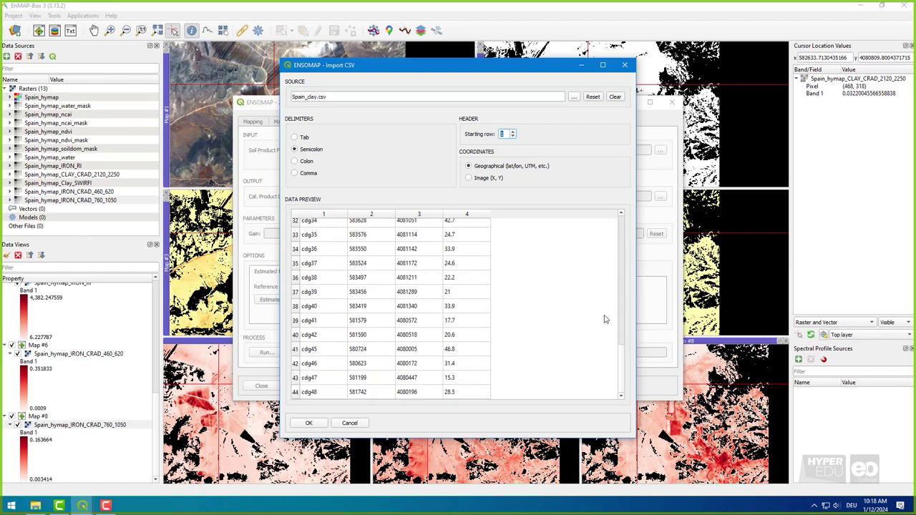
left_click(308, 422)
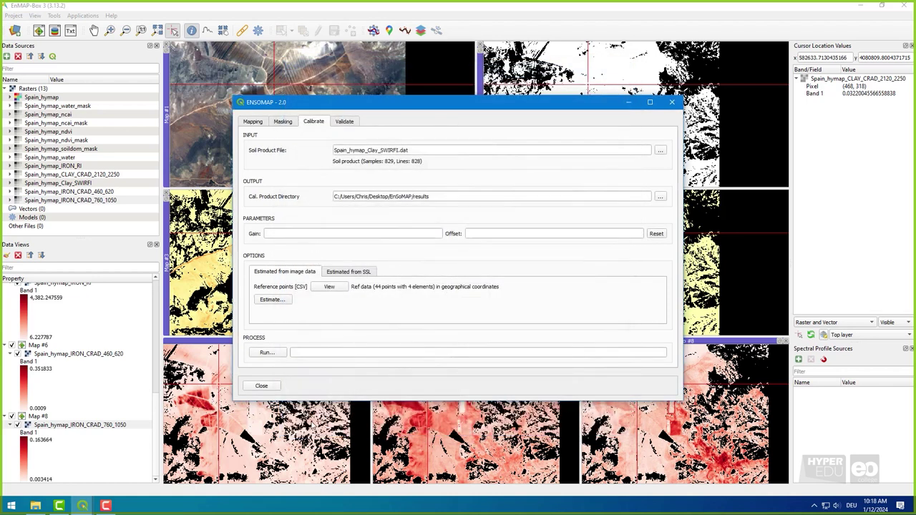
Calibrate clay with gain ≈0.6288 and offset 10.966, adding Spain_hymap_Clay_SWIRFI_cal.dat to Data Sources.
left_click(272, 299)
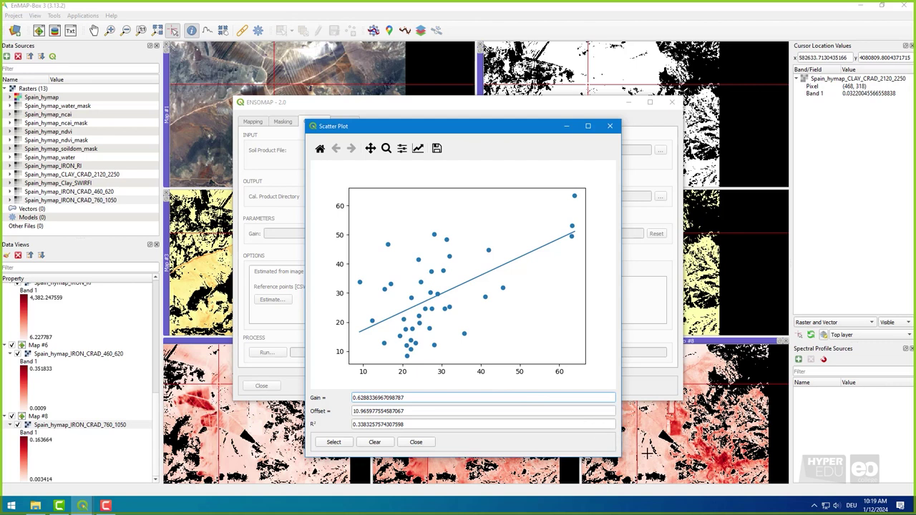
left_click(331, 442)
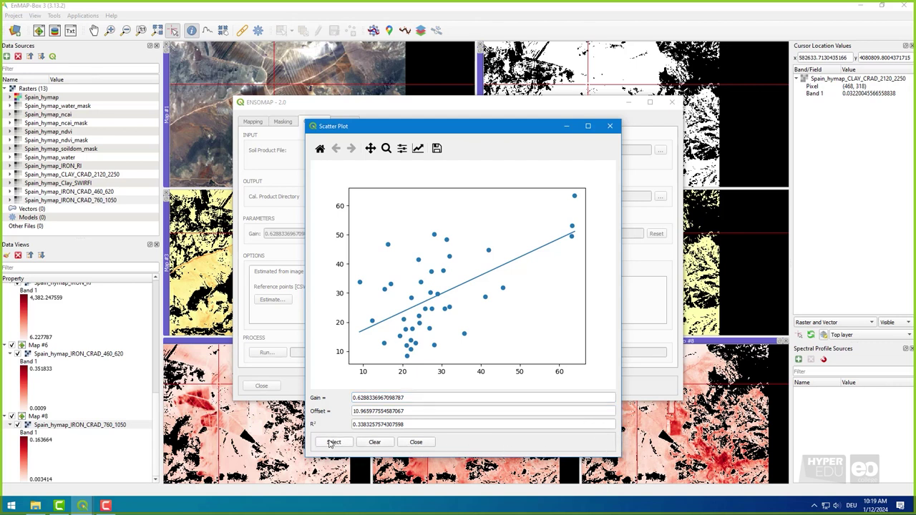
left_click(416, 442)
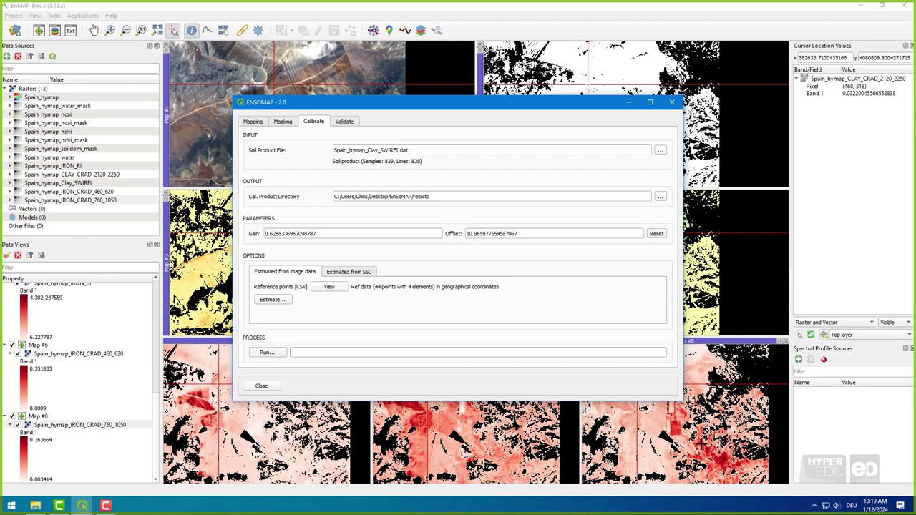
left_click(268, 352)
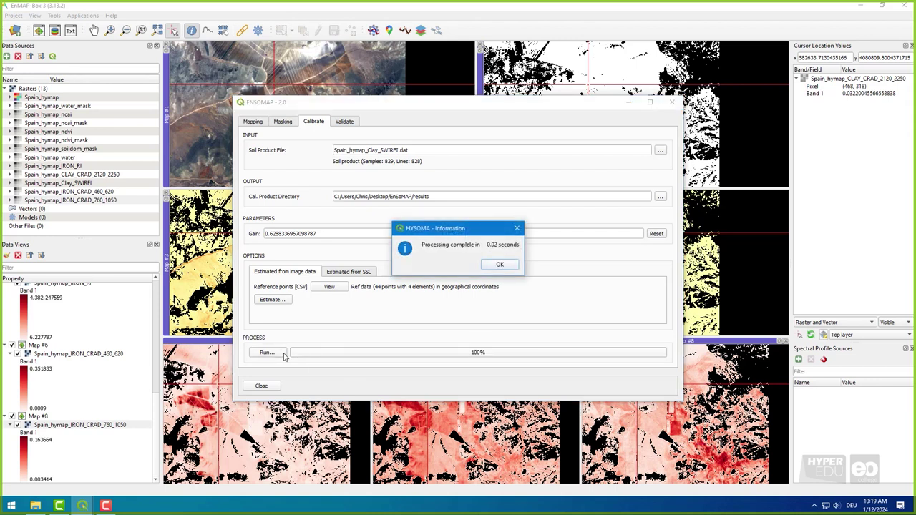
left_click(513, 265)
left_click_drag(547, 258, 43, 100)
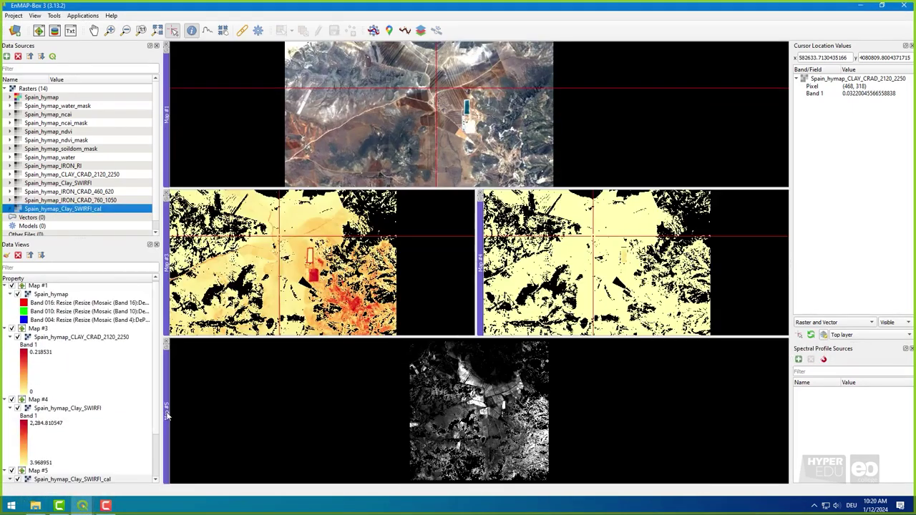
Style Spain_hymap_Clay_SWIRFI_cal as singleband pseudocolour with the YlOrRd ramp (13.46–1447.73).
scroll(79, 401, "down", 2)
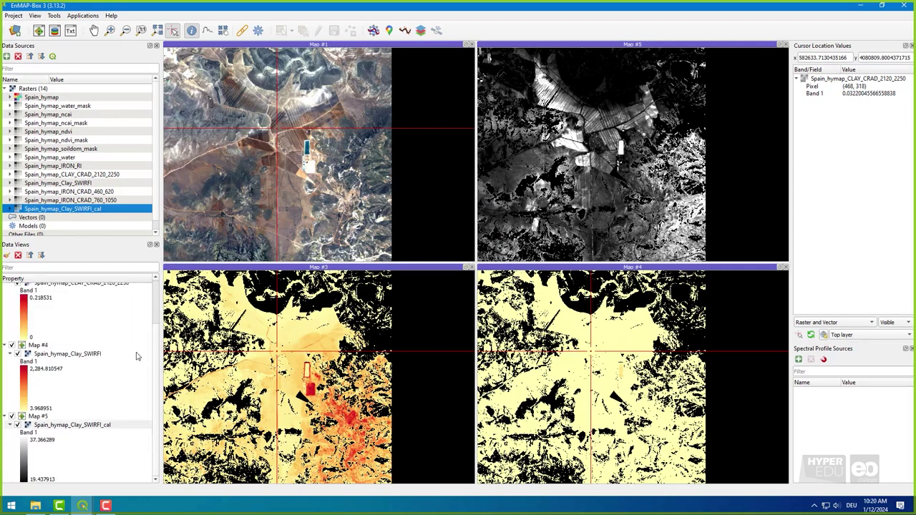
right_click(57, 425)
left_click(86, 501)
left_click(365, 83)
left_click(358, 96)
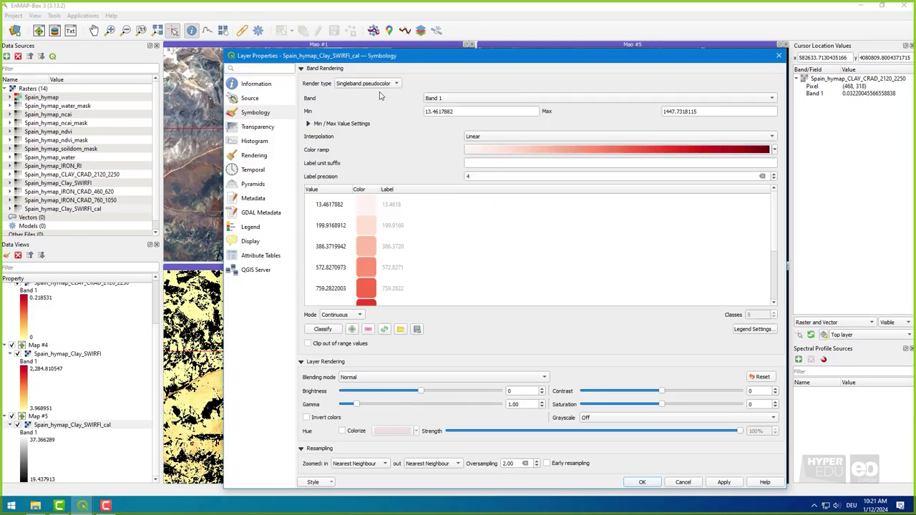
left_click(773, 149)
mouse_move(515, 304)
left_click(596, 498)
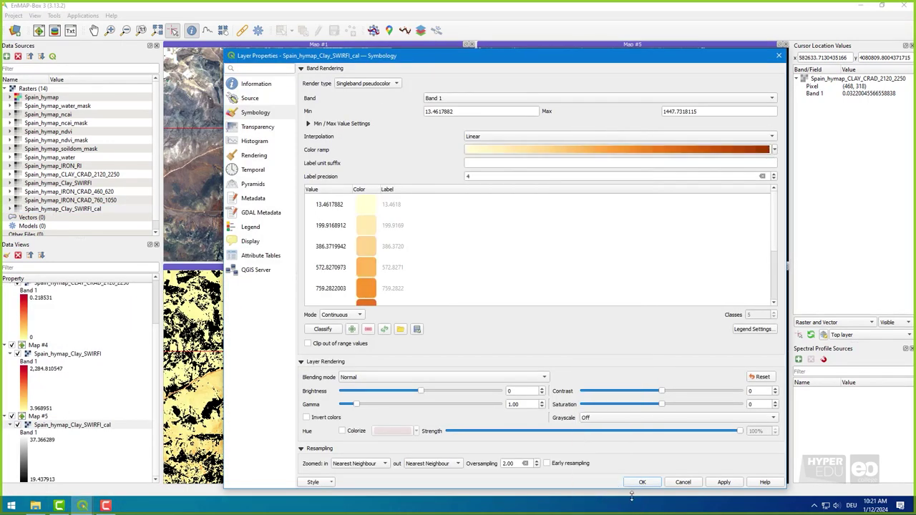
left_click(774, 150)
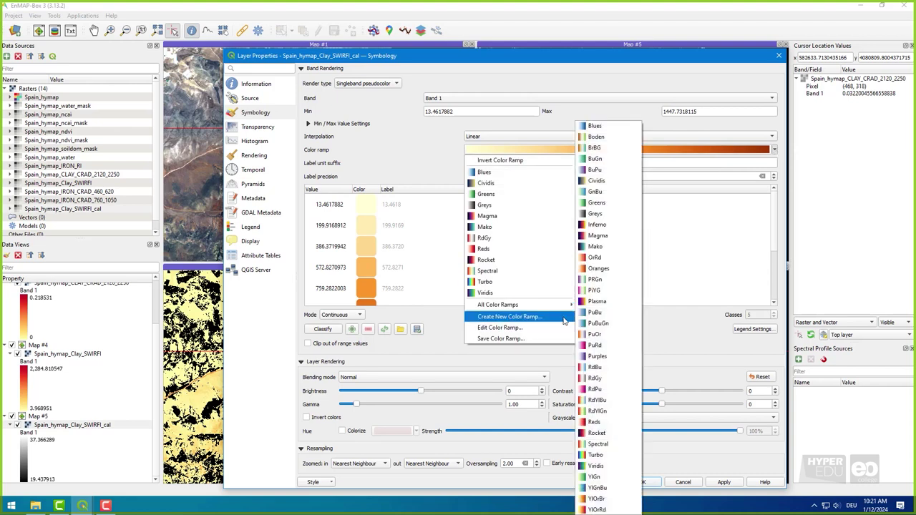
left_click(596, 509)
left_click(644, 481)
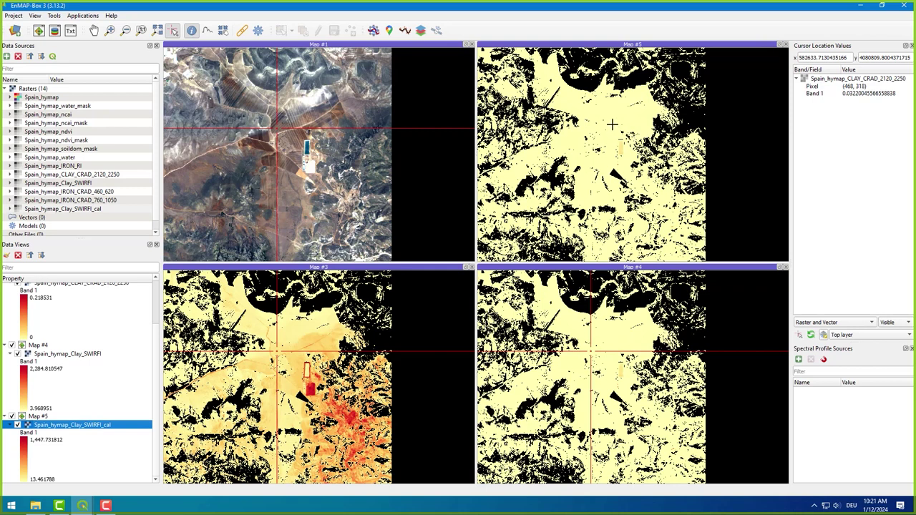
Zoom in, recentre the linked maps, and read calibrated clay values at points near the pond.
scroll(607, 121, "up", 1)
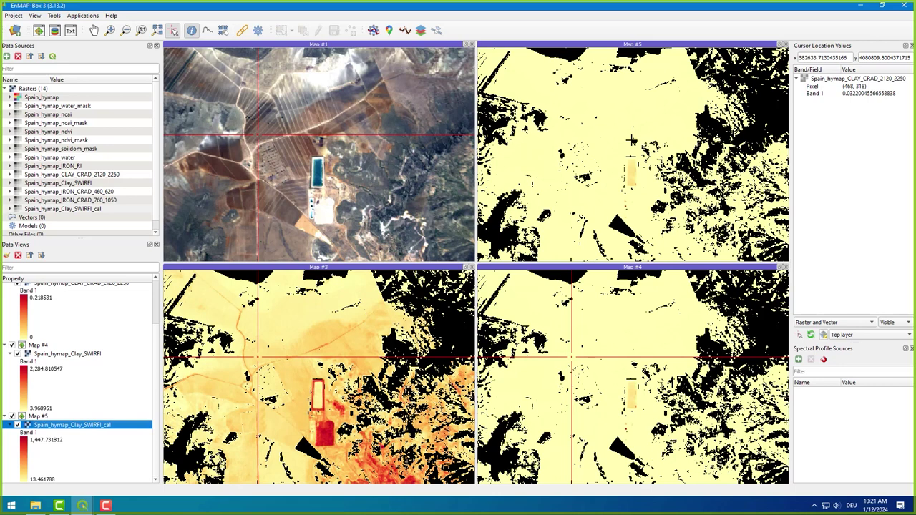
left_click_drag(610, 144, 695, 185)
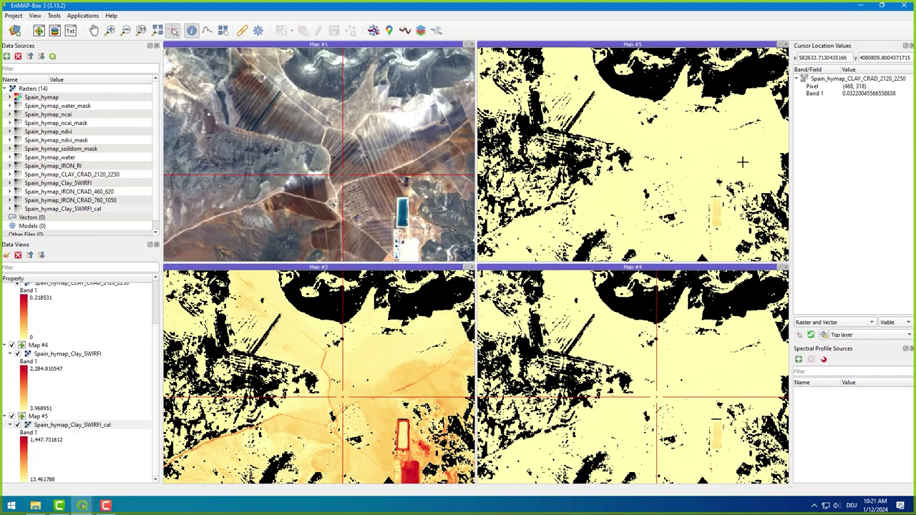
left_click_drag(741, 163, 591, 108)
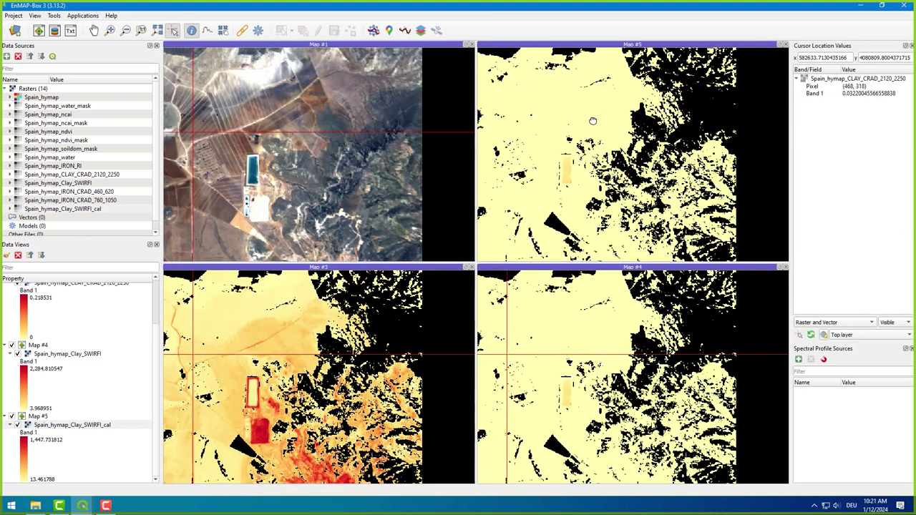
left_click(528, 133)
left_click(554, 169)
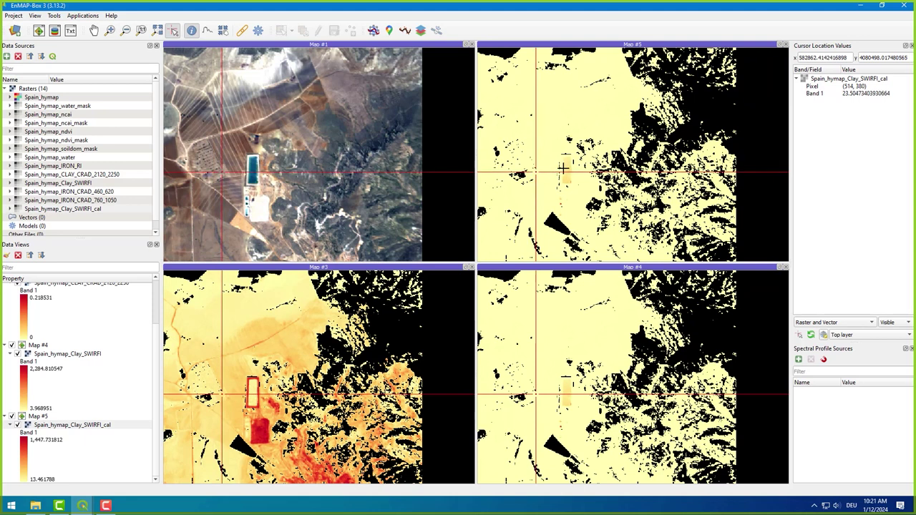
left_click(567, 167)
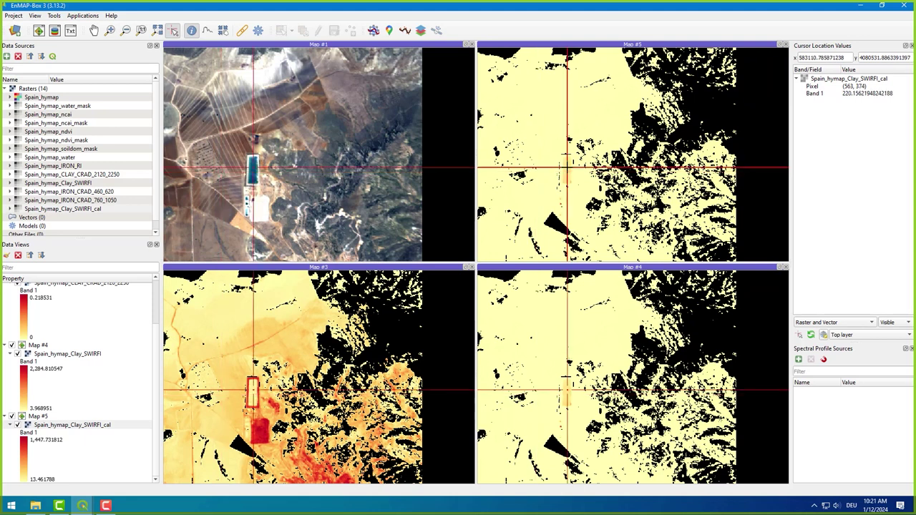
Sample uncalibrated clay values at several Map #4 pixels, including one below the pond.
left_click(594, 342)
left_click(541, 356)
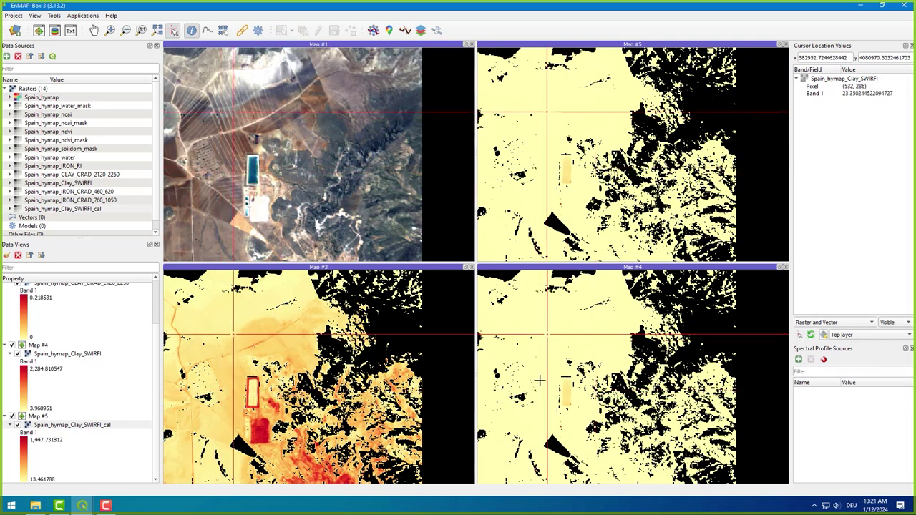
left_click(539, 380)
left_click(566, 391)
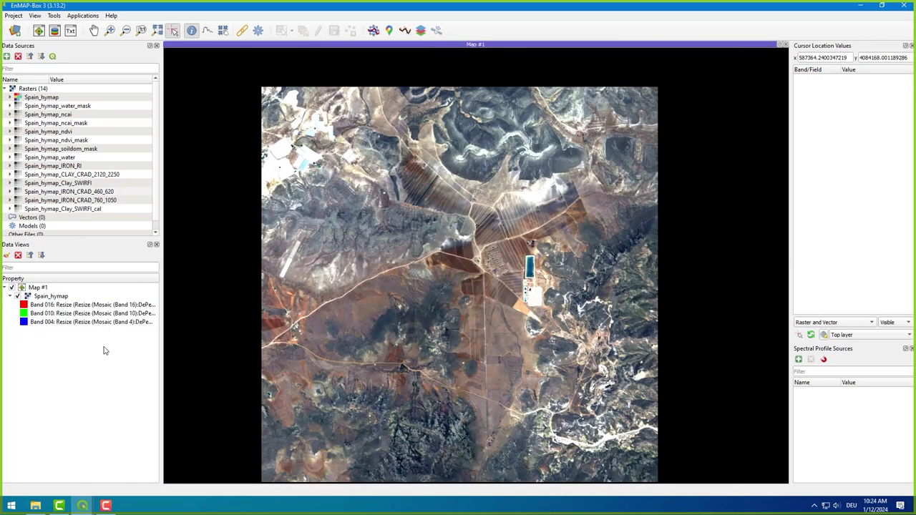
Show IRON_CRAD_460_620 in a new map with a white-to-red colour ramp.
right_click(51, 192)
left_click(201, 233)
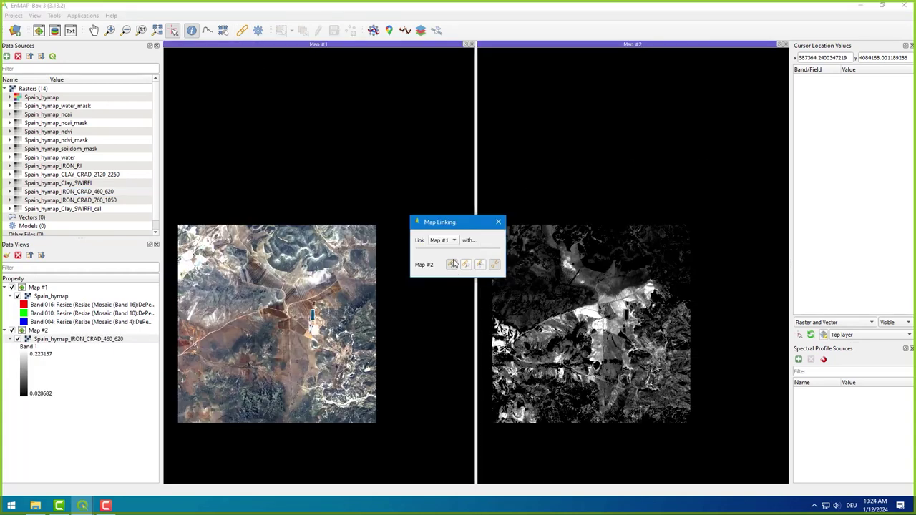
double_click(75, 338)
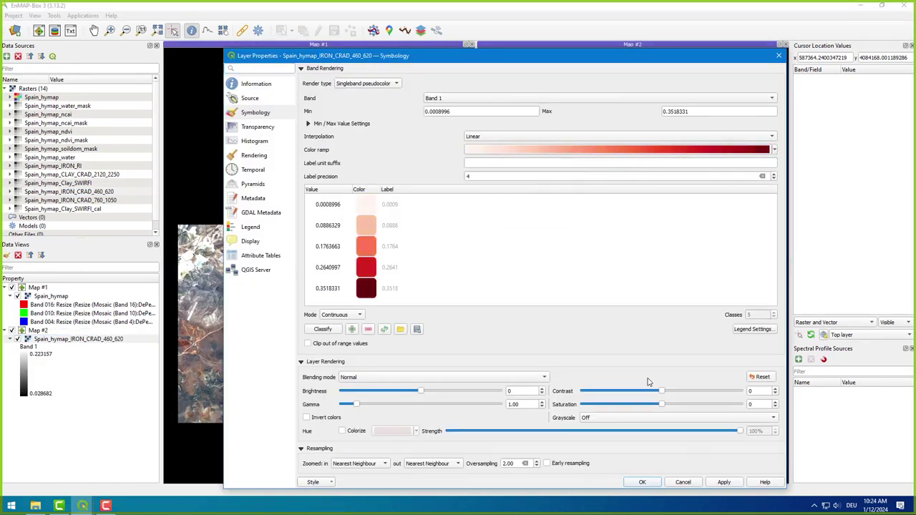
left_click(642, 482)
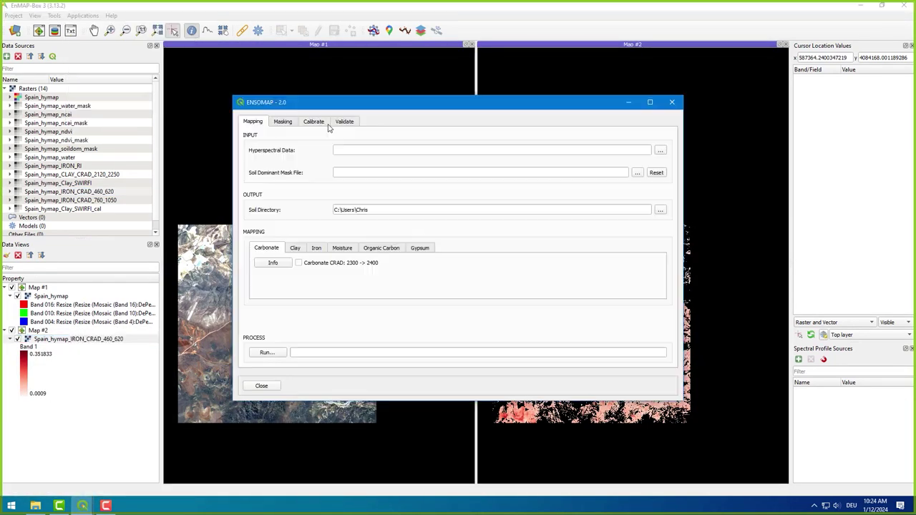
Select the IRON_CRAD_460_620 product from the results folder as the calibration soil product.
left_click(313, 121)
left_click(659, 150)
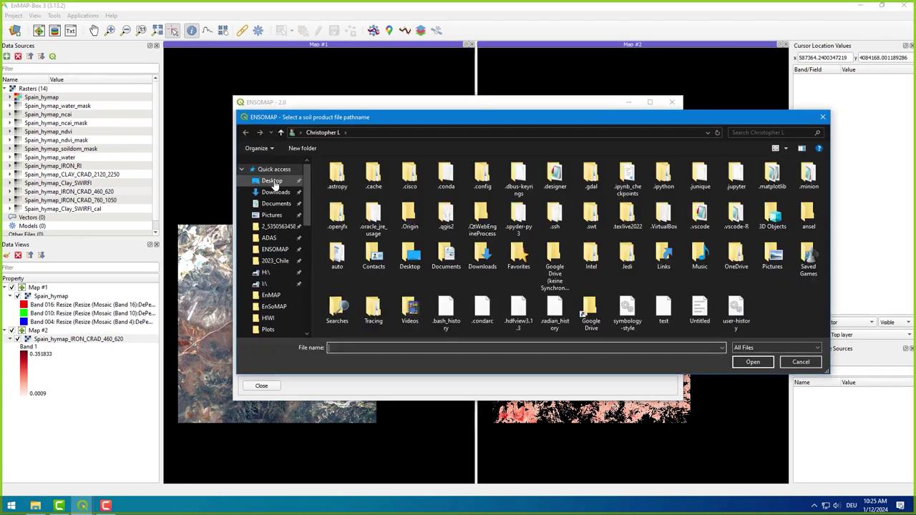
left_click(274, 248)
left_click(372, 264)
left_click(742, 362)
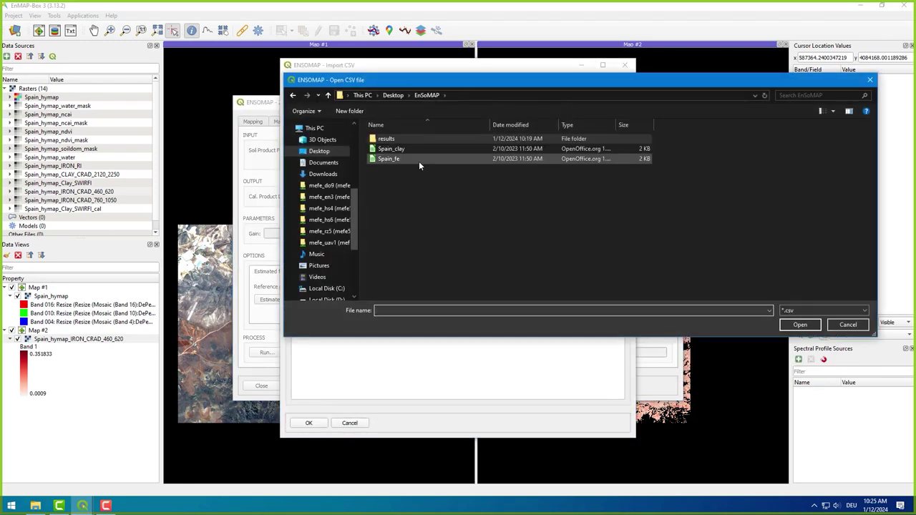
Load the semicolon-delimited Spain_fe.csv reference points and accept the fitted gain 7.95 and offset 0.726.
left_click(419, 159)
left_click(808, 327)
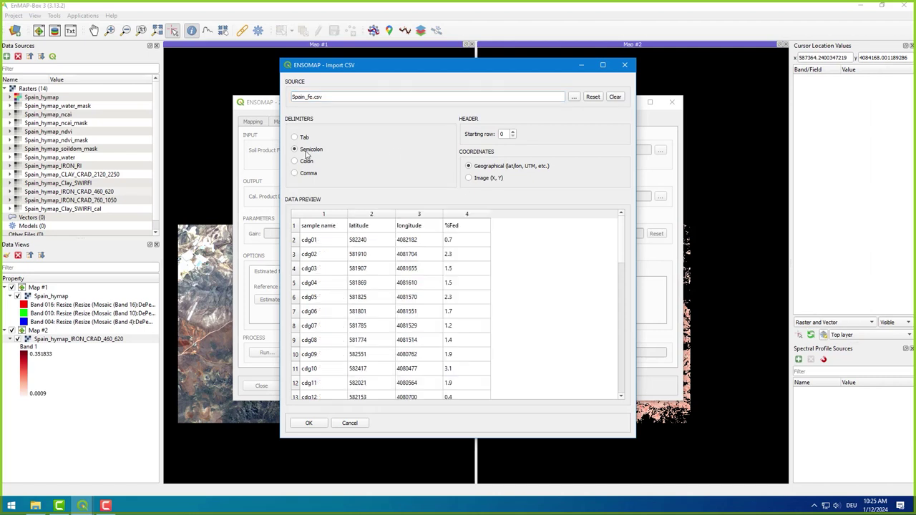
left_click(311, 423)
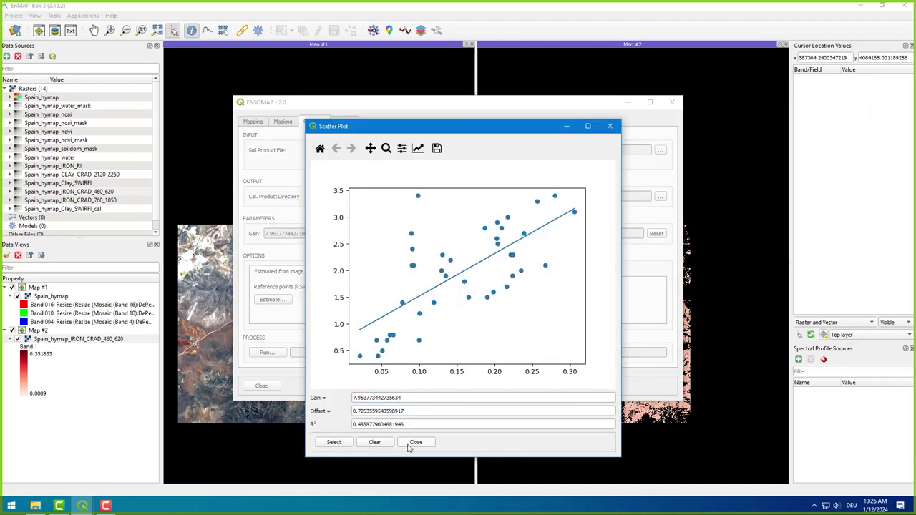
left_click(415, 441)
left_click(266, 352)
Run the iron calibration and add the resulting _cal file to the data sources.
left_click(499, 261)
left_click(671, 102)
left_click(36, 505)
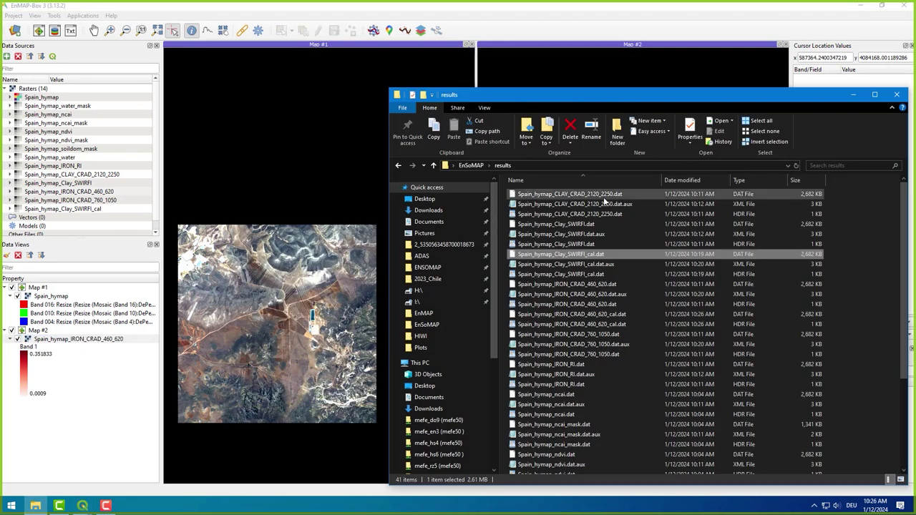
left_click_drag(565, 318, 71, 192)
Display Spain_hymap_IRON_CRAD_460_620_cal in red pseudocolour in Map #3 and position the linked crosshair.
right_click(84, 215)
mouse_move(168, 254)
left_click(225, 251)
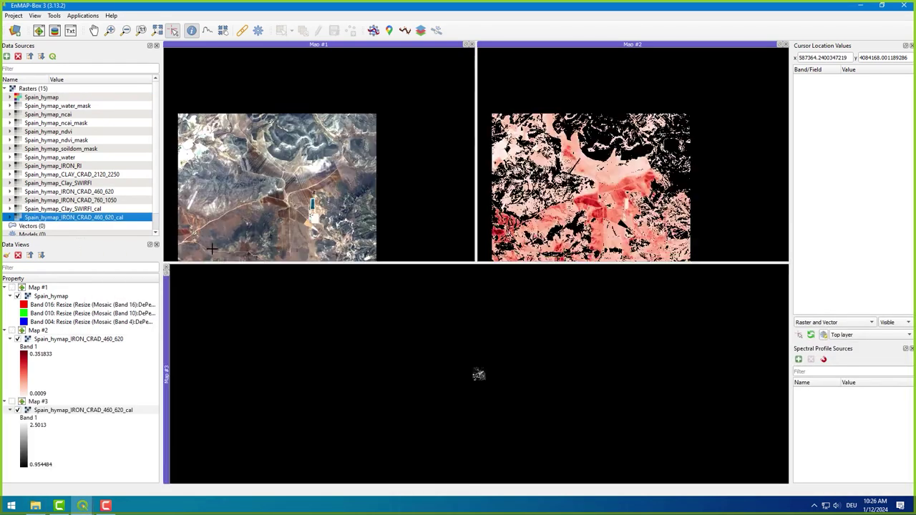
double_click(83, 409)
key("Return")
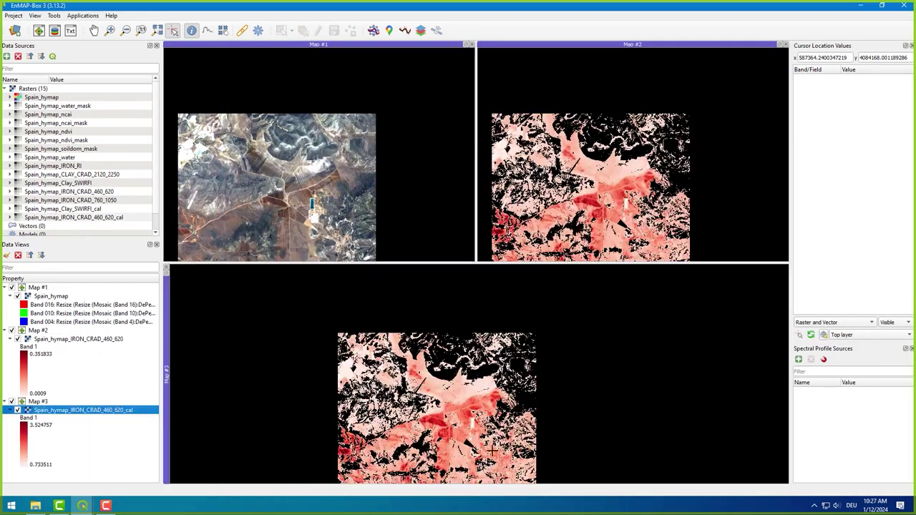
left_click_drag(308, 139, 315, 163)
left_click_drag(462, 393, 437, 386)
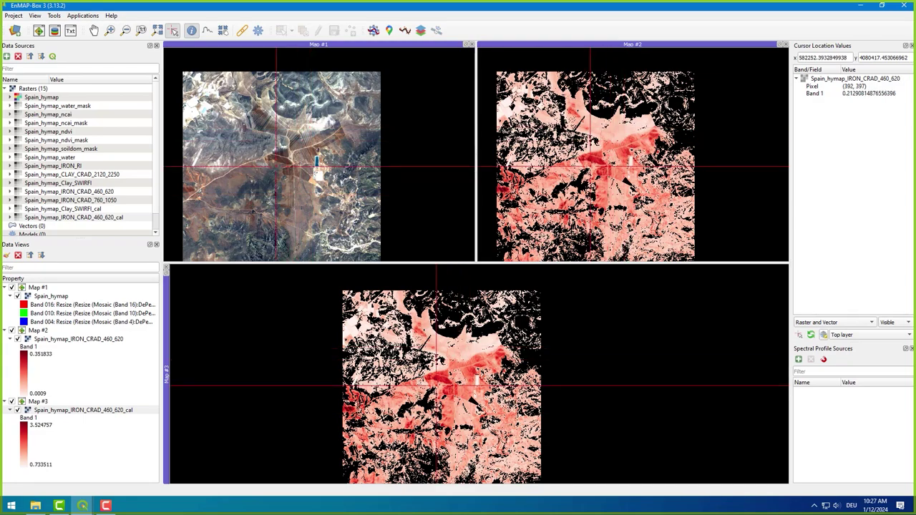